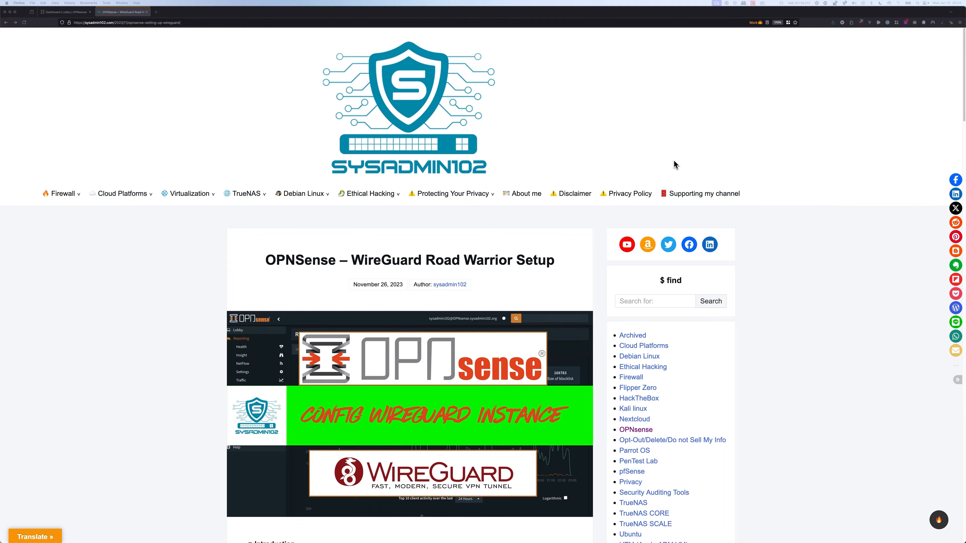
scroll(675, 164, "down", 15)
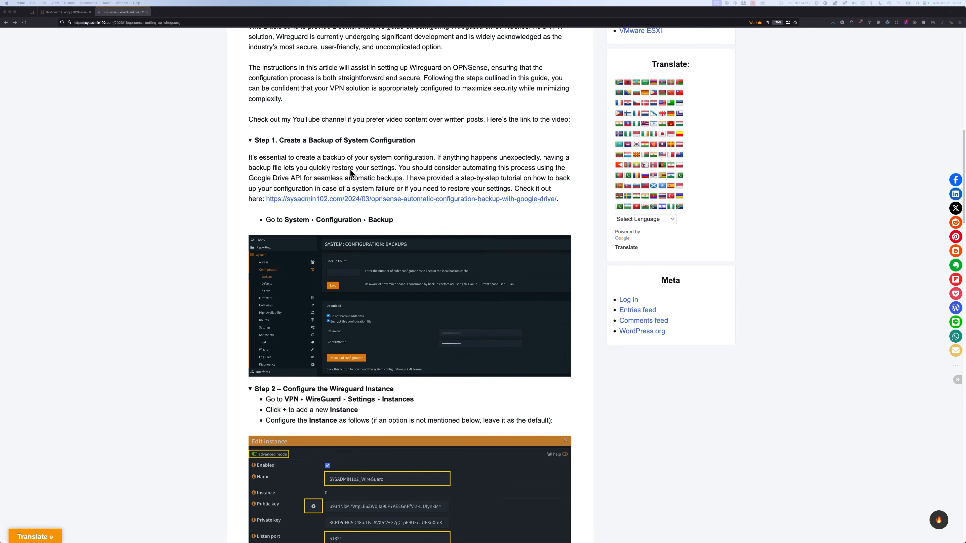
scroll(350, 173, "down", 2)
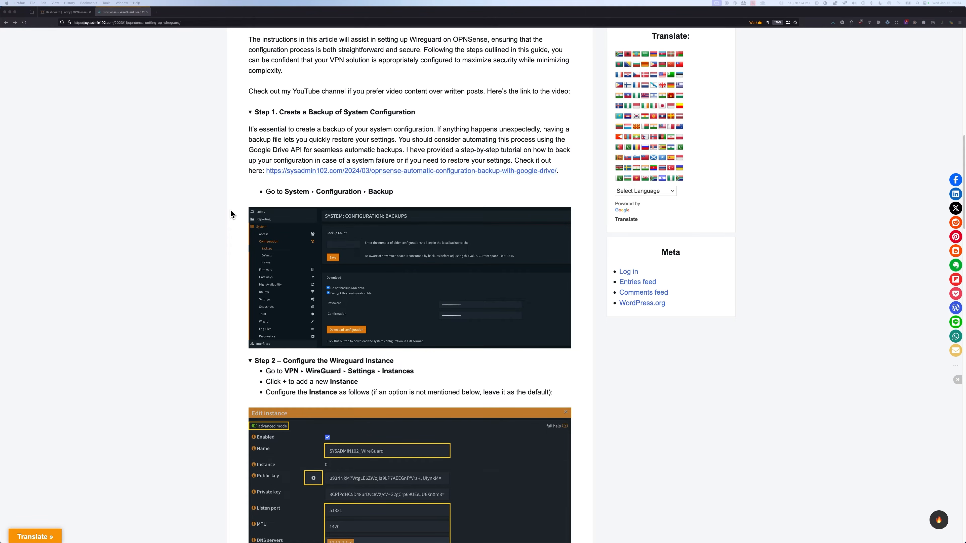
scroll(230, 214, "up", 2)
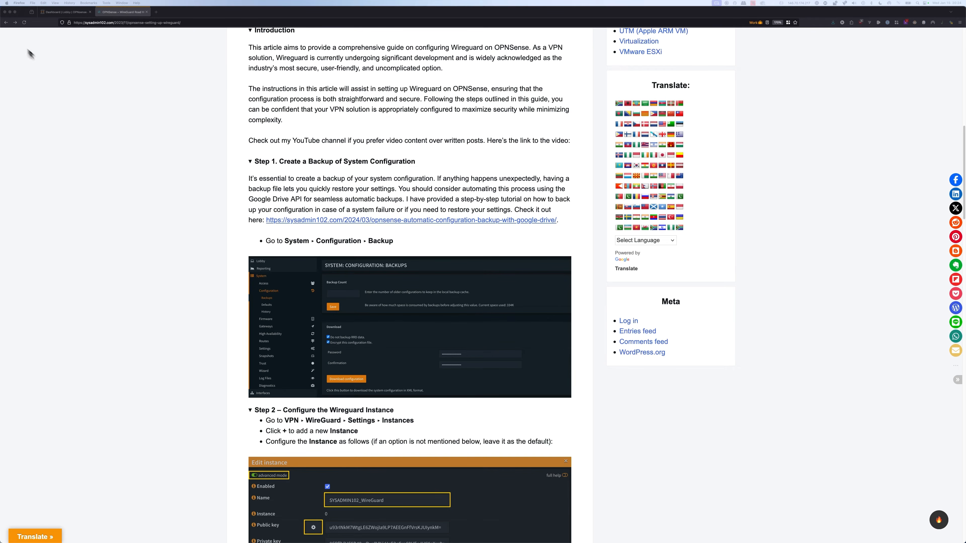
Switch to the OPNsense dashboard and open the list of WireGuard VPN instances.
left_click(60, 13)
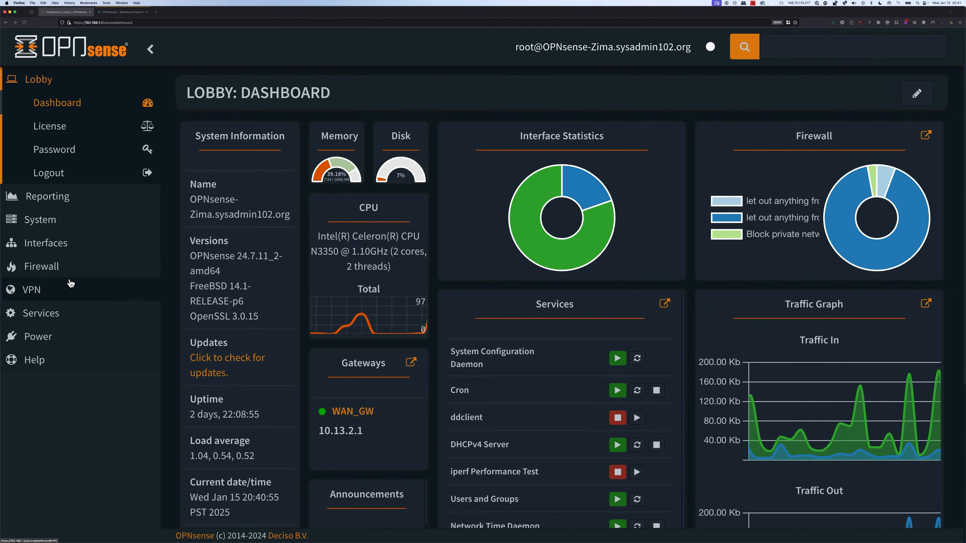
left_click(38, 292)
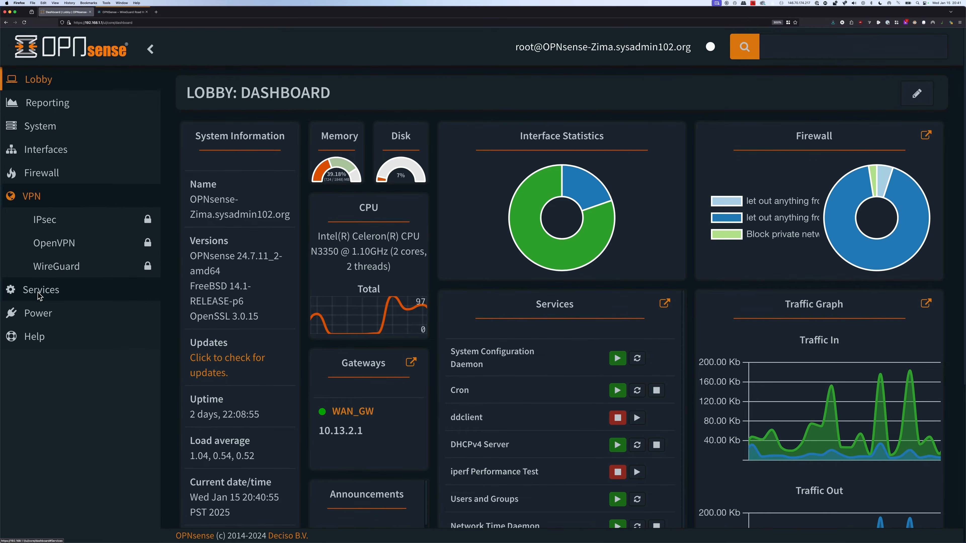
left_click(48, 271)
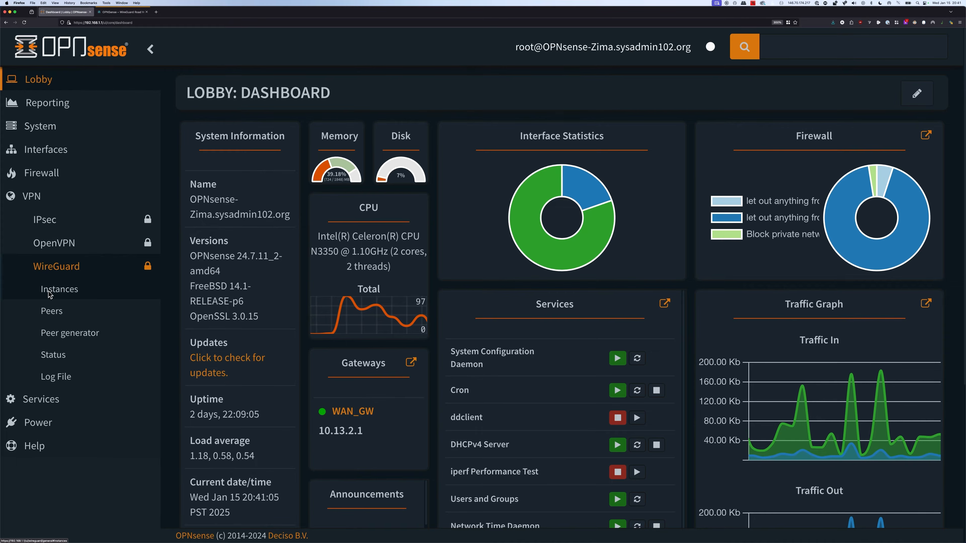
left_click(50, 292)
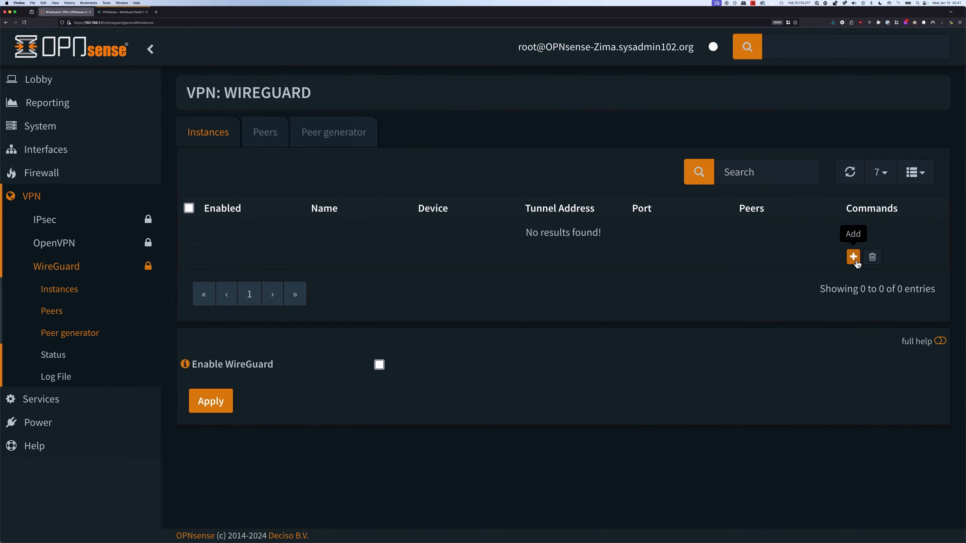
Add a WireGuard instance in advanced mode named SYSADMIN102_Wireguard and generate a new key pair for it.
left_click(853, 257)
left_click(365, 178)
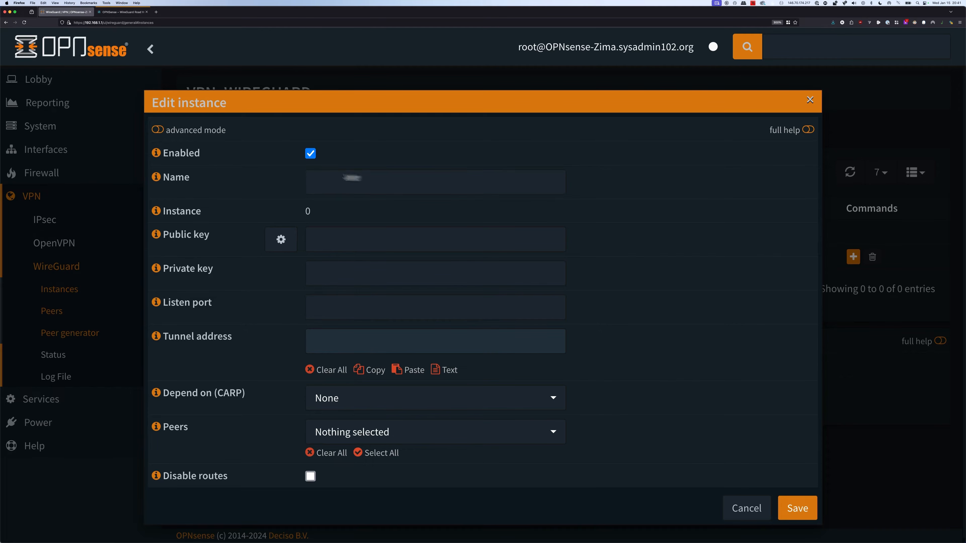
left_click(158, 132)
left_click(360, 179)
type("SYSADMIN102_Wireguard")
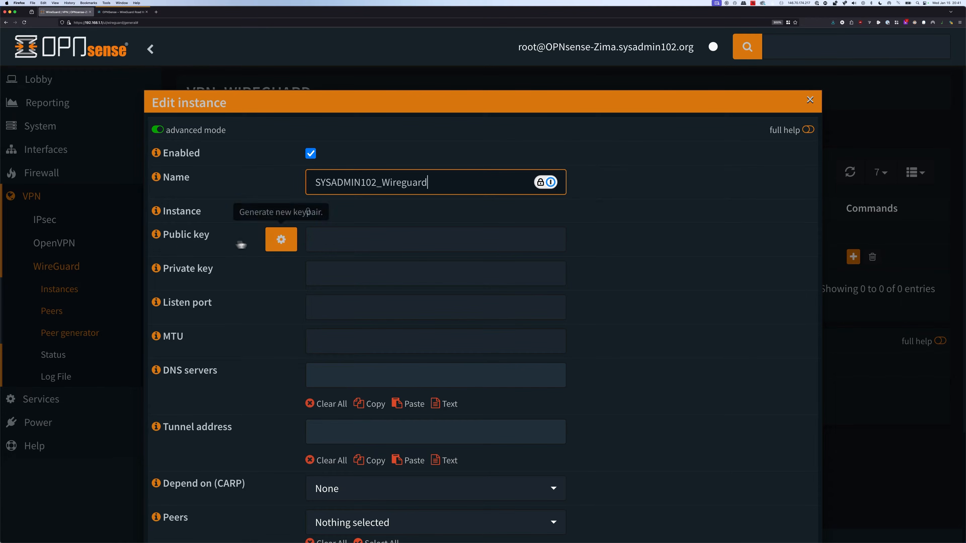
left_click(281, 240)
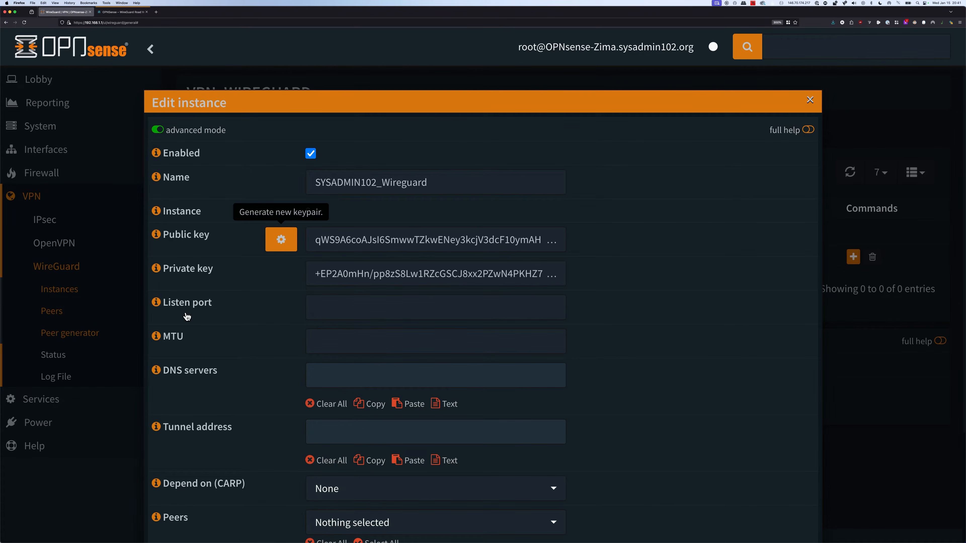
Set the new instance's listen port to 51821 and its MTU to 1420.
left_click(345, 307)
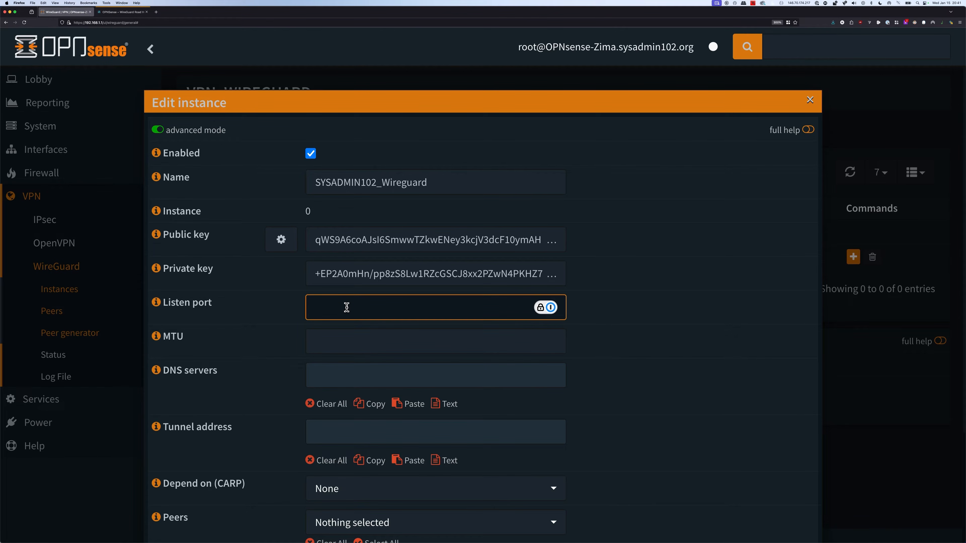
type("51821")
left_click(593, 303)
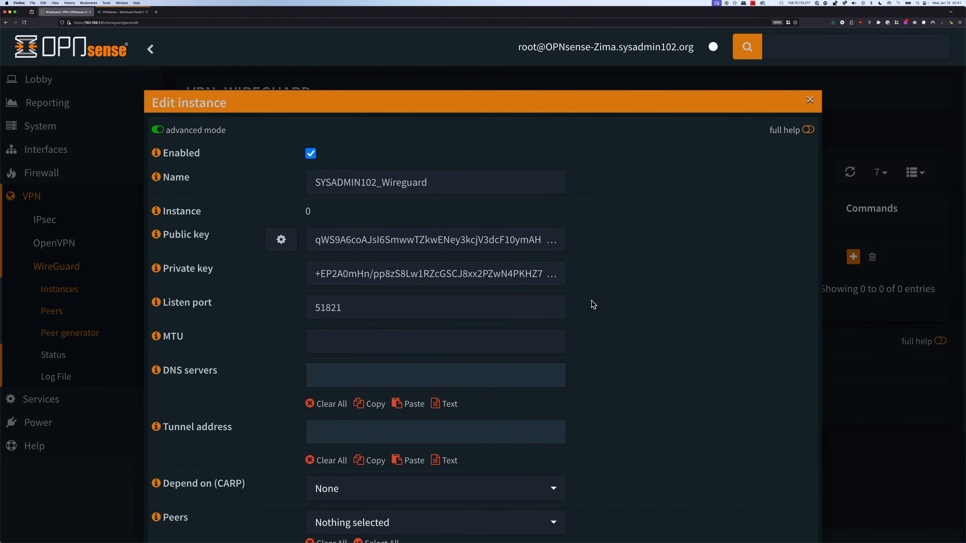
left_click(323, 316)
left_click(452, 338)
type("1420")
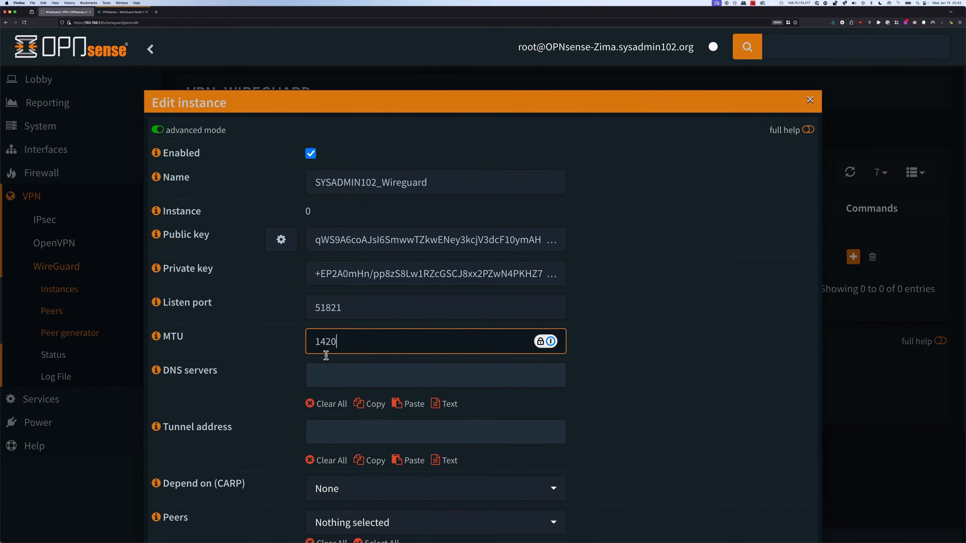
left_click(251, 363)
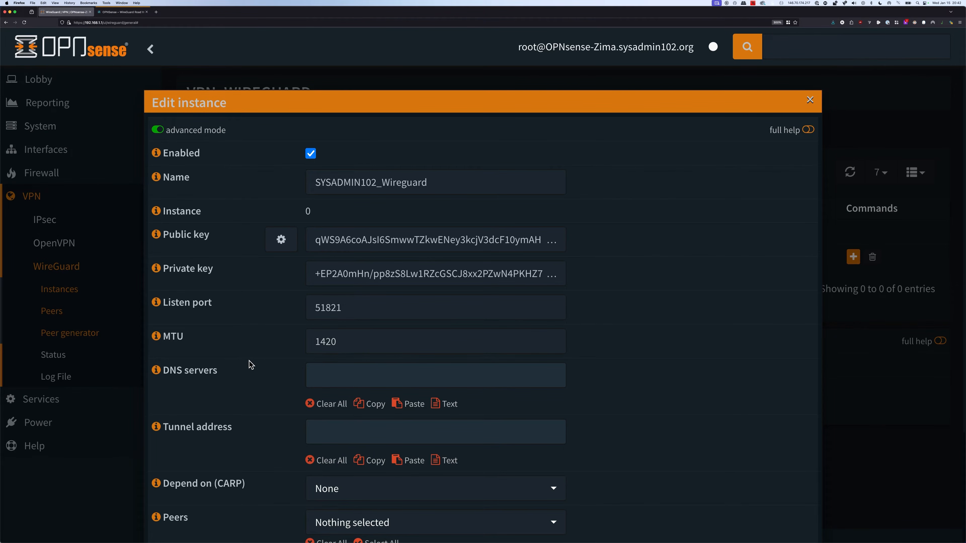
Add 10.13.2.1 as the DNS server of the new WireGuard instance.
scroll(239, 375, "down", 1)
left_click(319, 362)
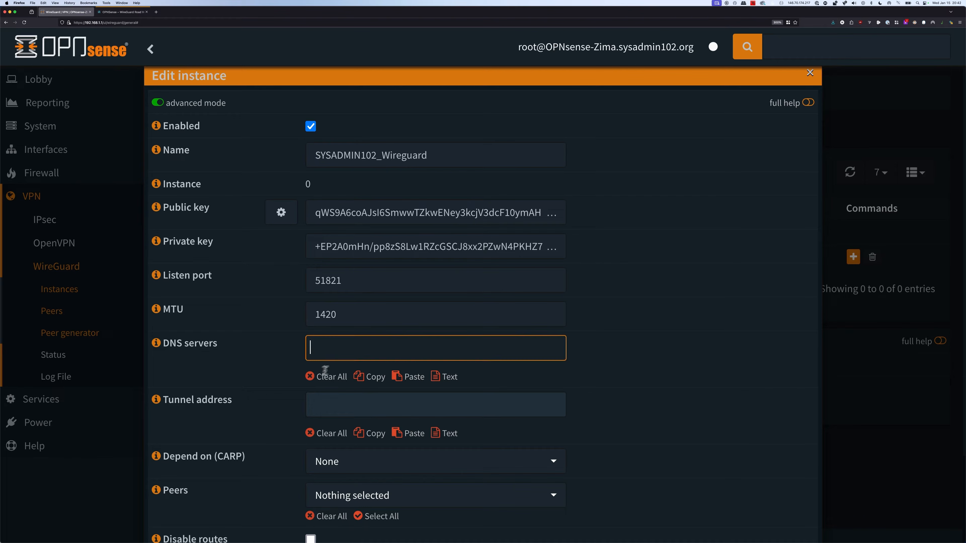
type("10.13.2.1")
key("Return")
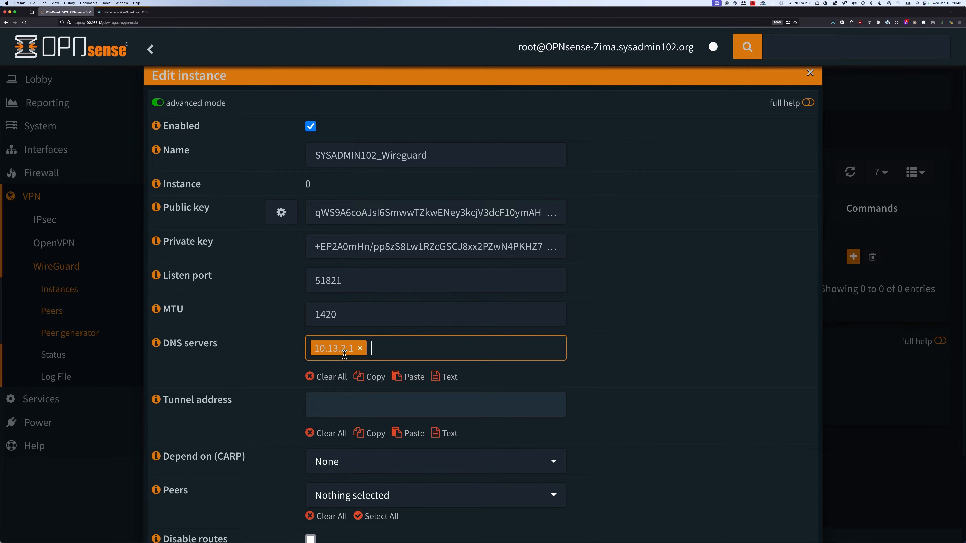
Try adding 9.9.9.9 and 1.1.1.1 as extra DNS servers of the instance, and remove both entries.
type("9.9.9.9")
key("Return")
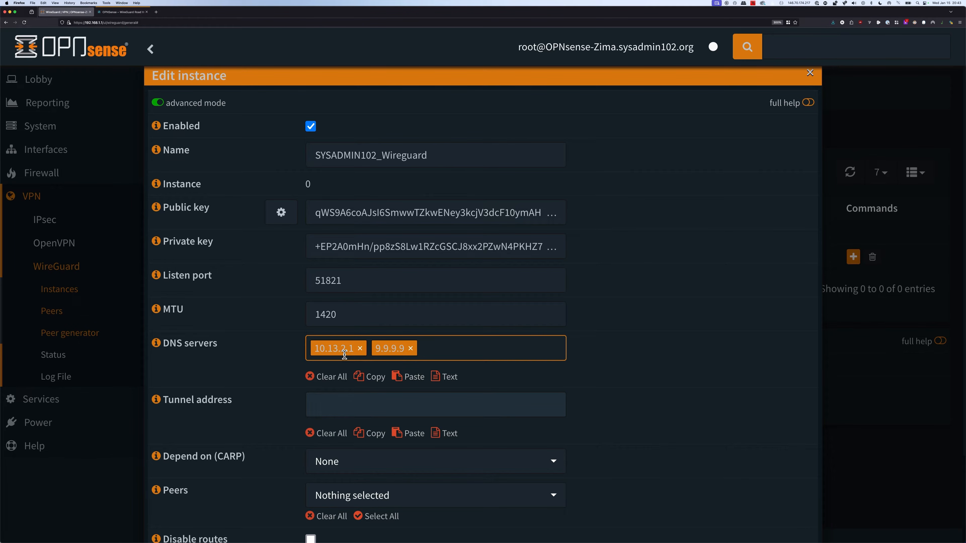
type("1.1.1.1")
key("Return")
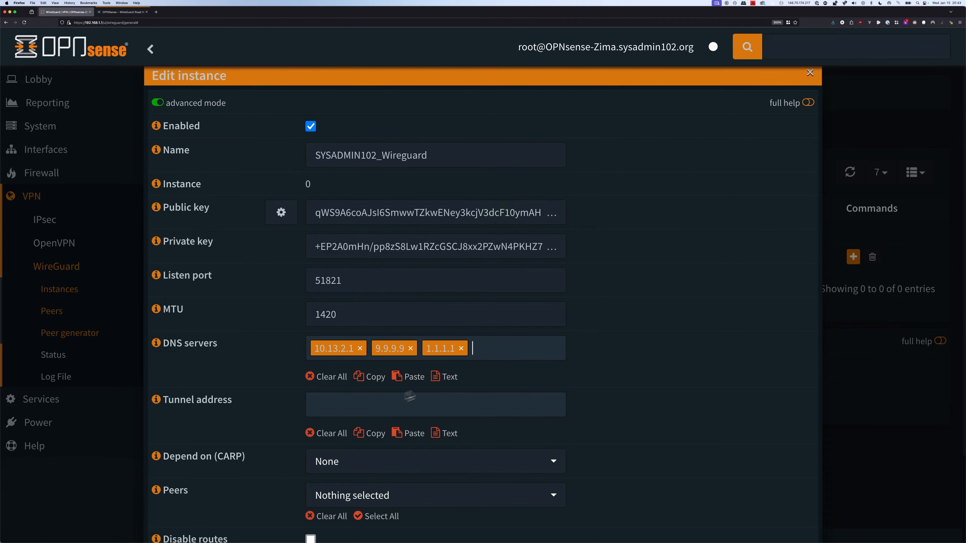
left_click(461, 349)
left_click(410, 348)
Set the instance's tunnel address to 10.3.2.0/24, and save and apply the new instance.
scroll(413, 352, "down", 2)
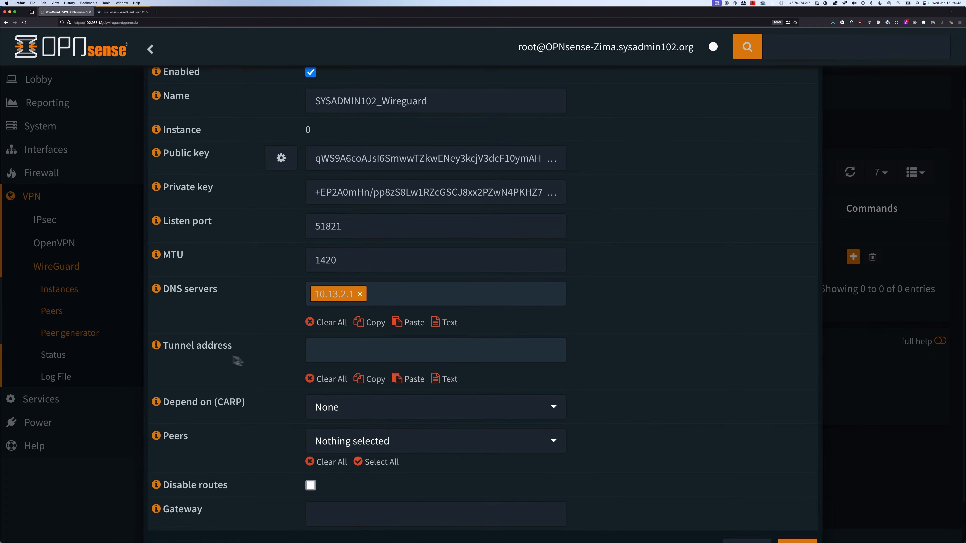
left_click(381, 356)
type("10.3.2.0")
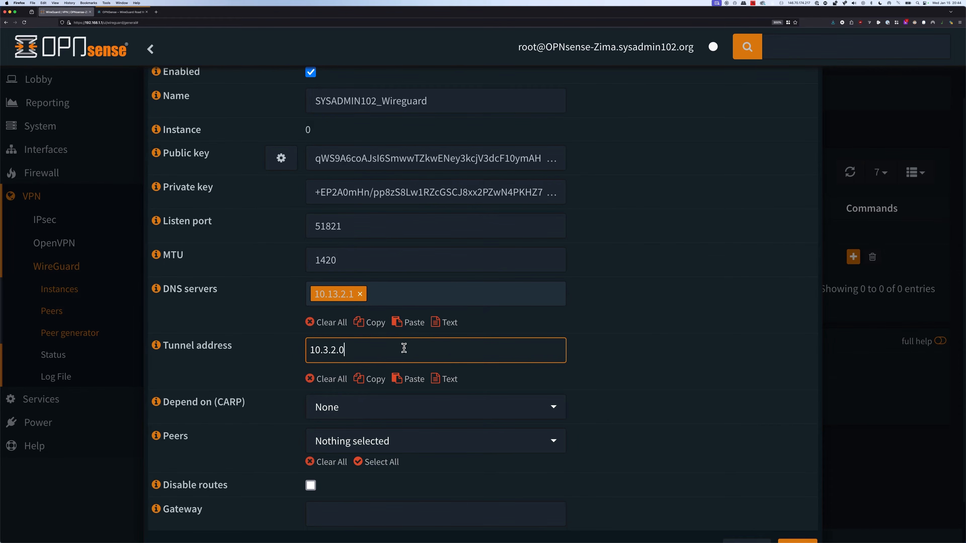
type("/24")
scroll(740, 342, "down", 2)
left_click(796, 501)
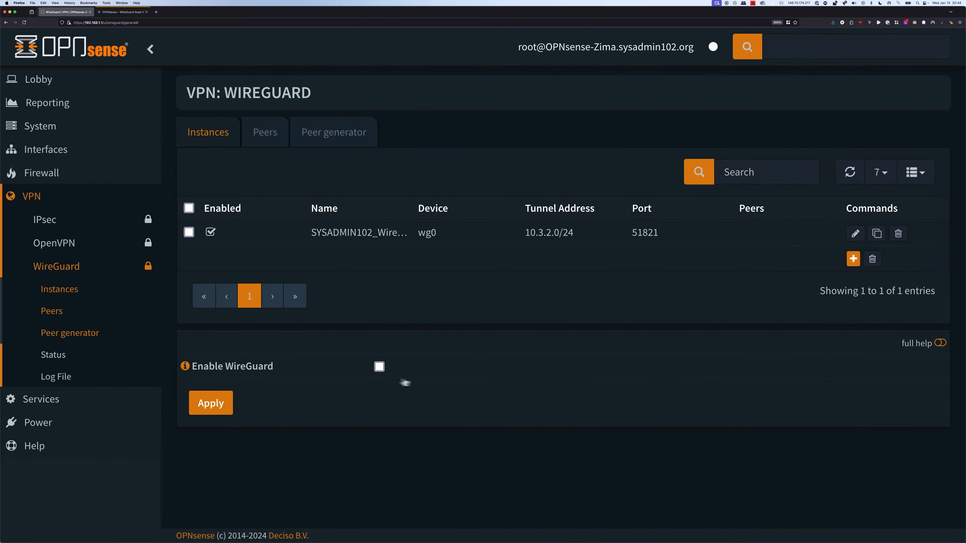
left_click(220, 408)
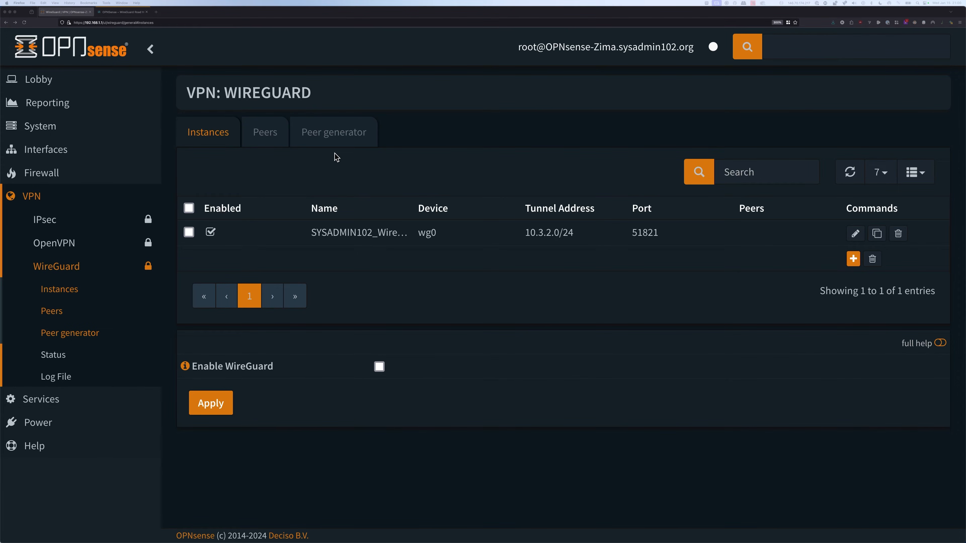
In the WireGuard peer generator, set the endpoint to ddns.sysadmin102.org:51821 and the peer name to sysadmin102_user1.
left_click(335, 134)
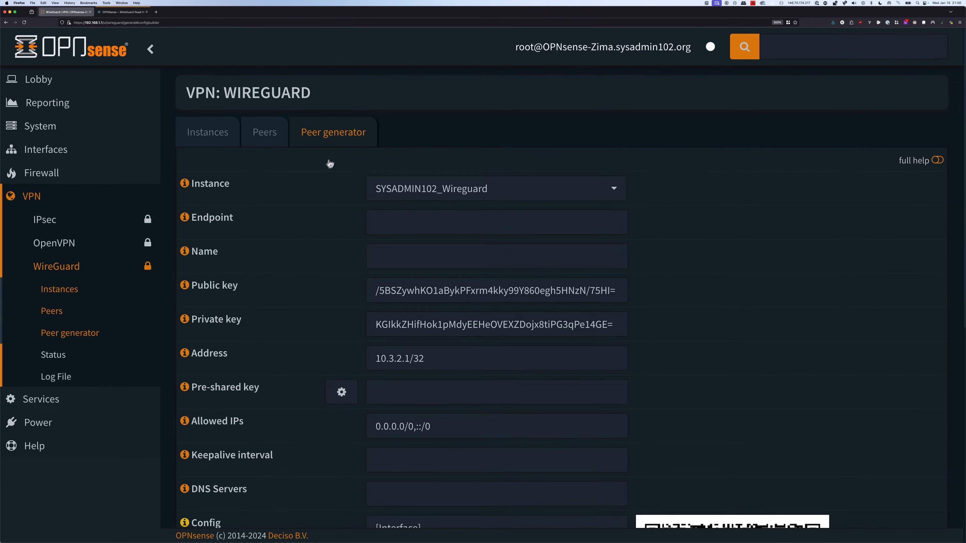
scroll(318, 187, "down", 3)
left_click(377, 185)
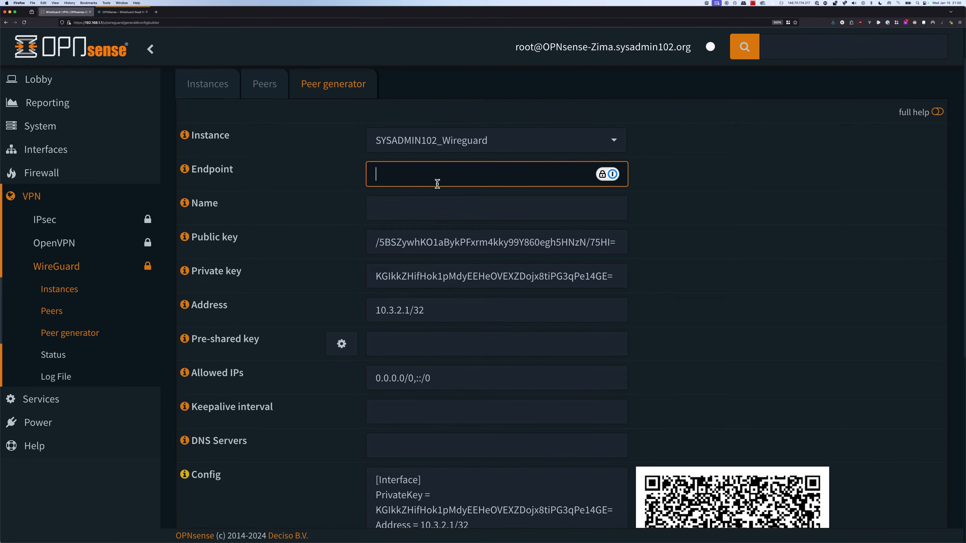
type("ddns.sysadmin102.org:51821")
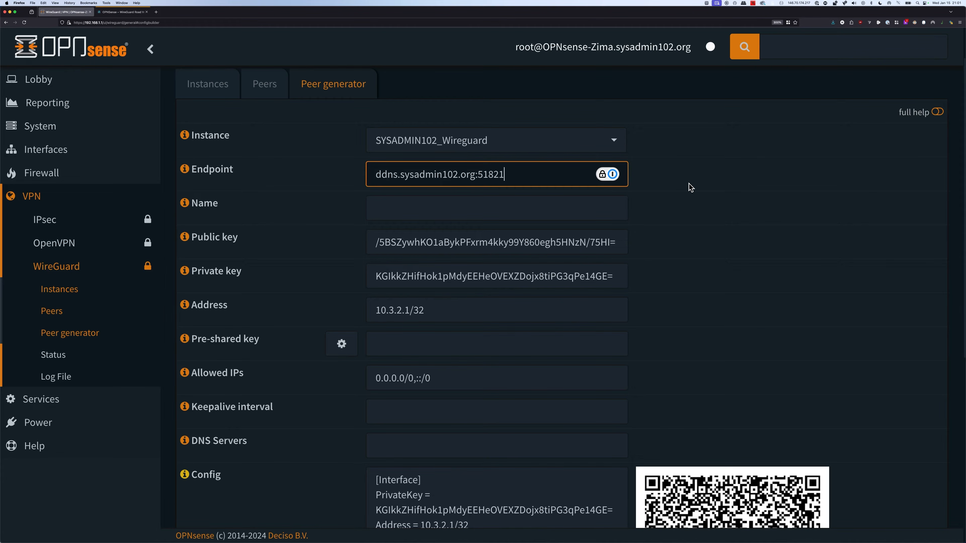
left_click(473, 207)
type("sy")
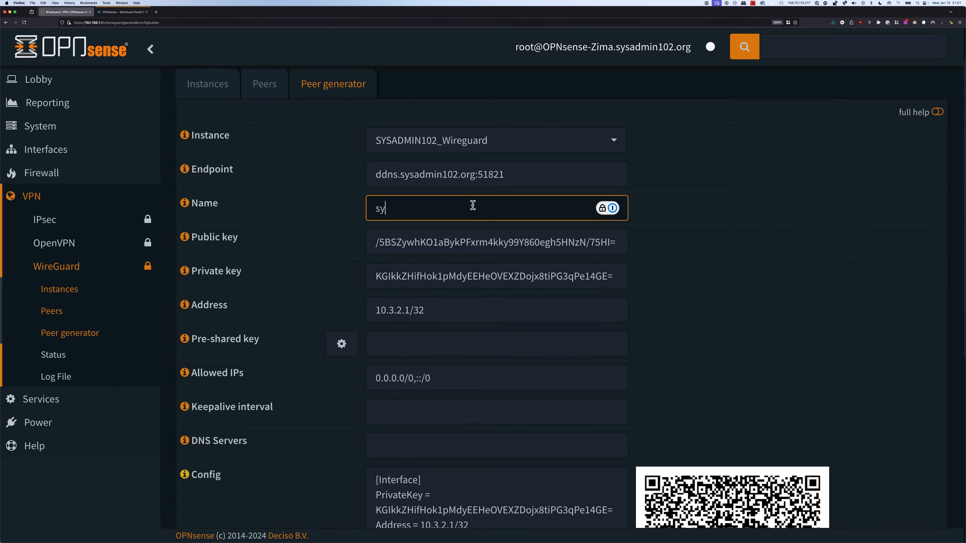
type("sadmin102_user1")
Set the peer's keepalive interval to 25 and its DNS server to 10.13.2.1.
scroll(472, 211, "down", 2)
left_click(421, 376)
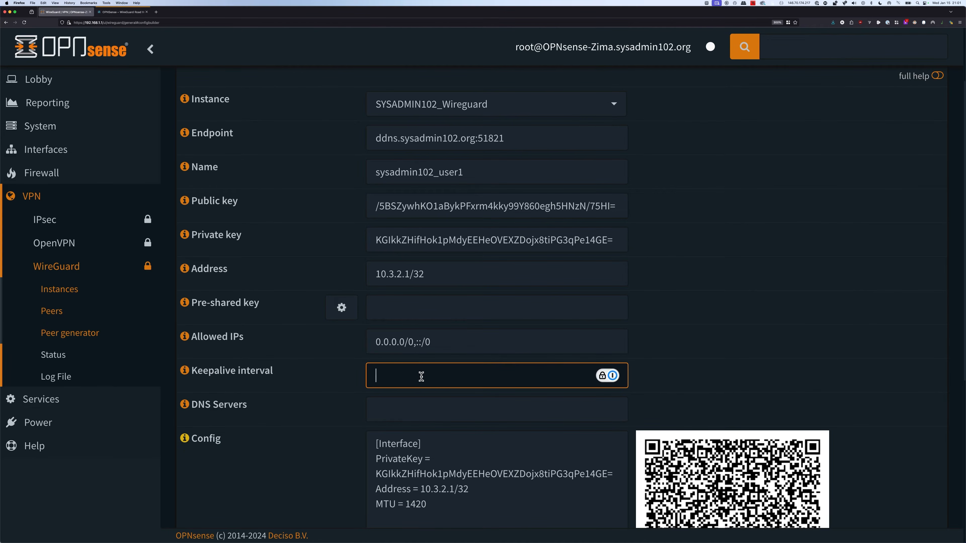
type("25")
left_click(395, 406)
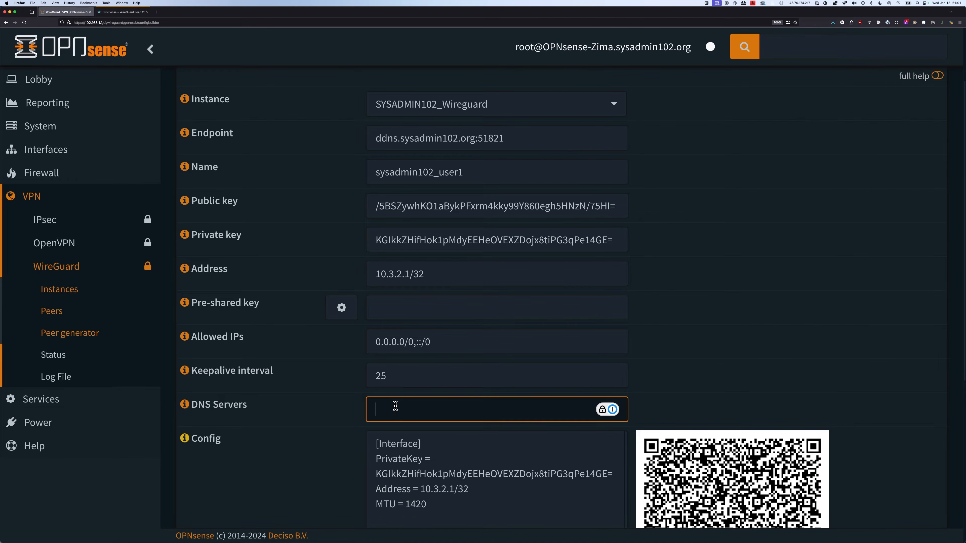
type("10.13.2.1")
key("Return")
Copy the complete generated peer configuration text, covering both the Interface and Peer sections.
scroll(394, 406, "down", 4)
left_click(373, 319)
left_click_drag(378, 290, 421, 374)
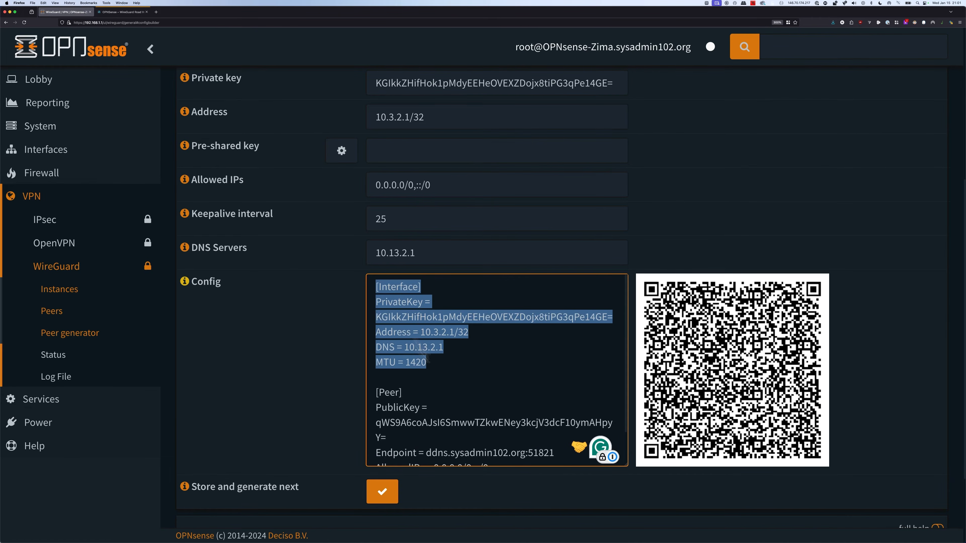
left_click_drag(410, 338, 518, 488)
right_click(392, 402)
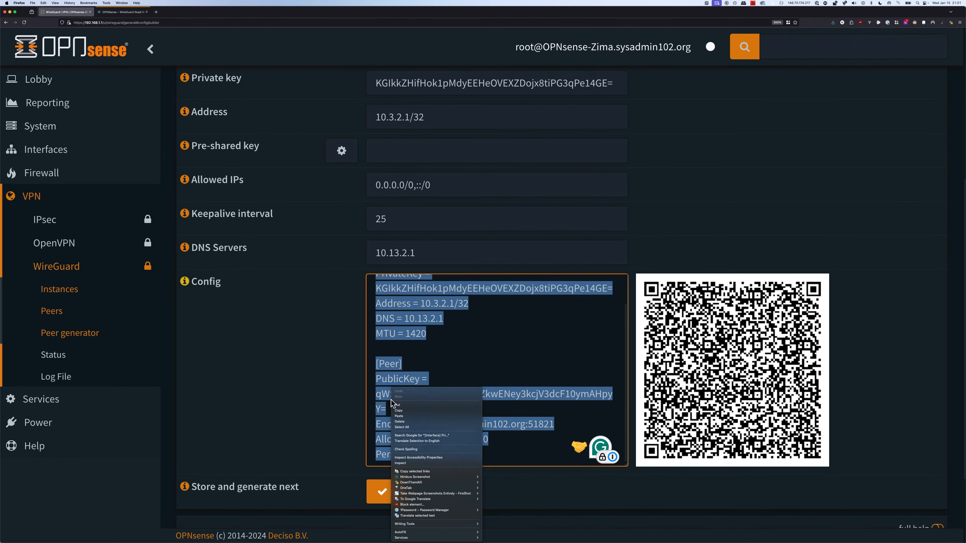
left_click(398, 410)
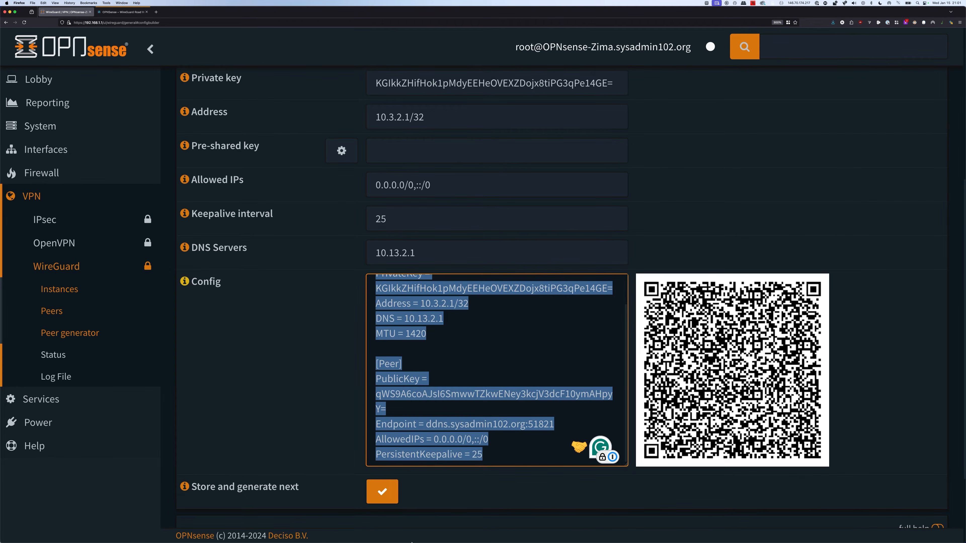
Switch to the WireGuard client in the Windows 11 virtual machine and replace the new tunnel's text with the copied configuration, including the private key.
left_click(445, 528)
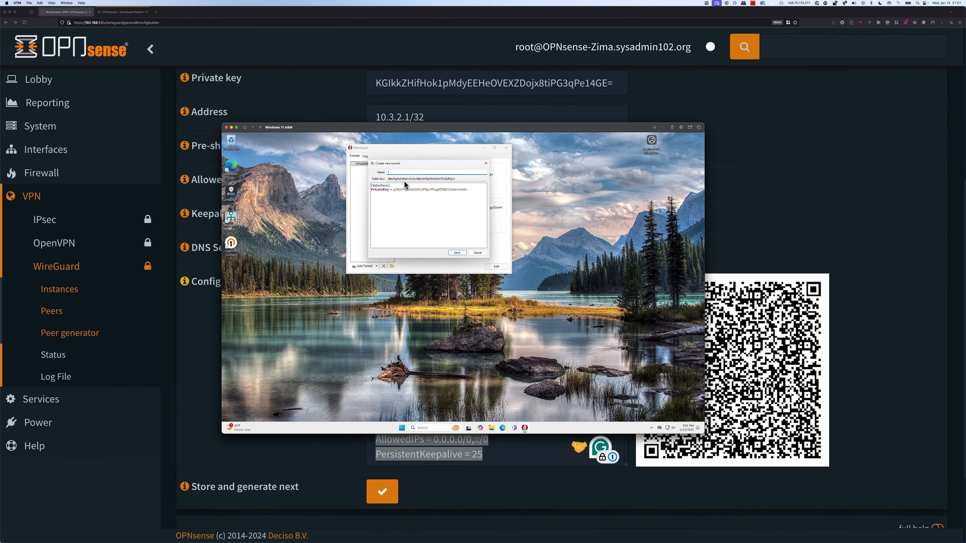
left_click(468, 198)
key("ctrl+a")
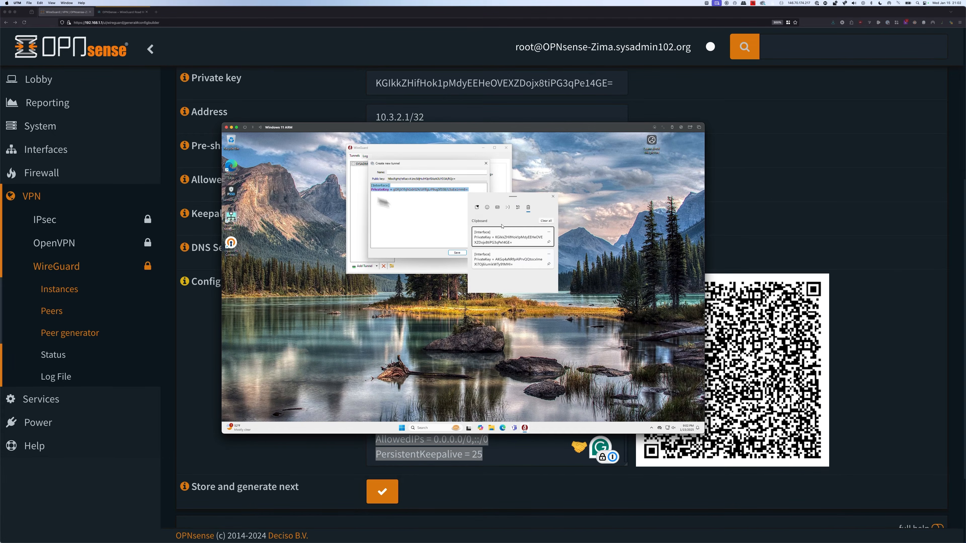
key("ctrl+v")
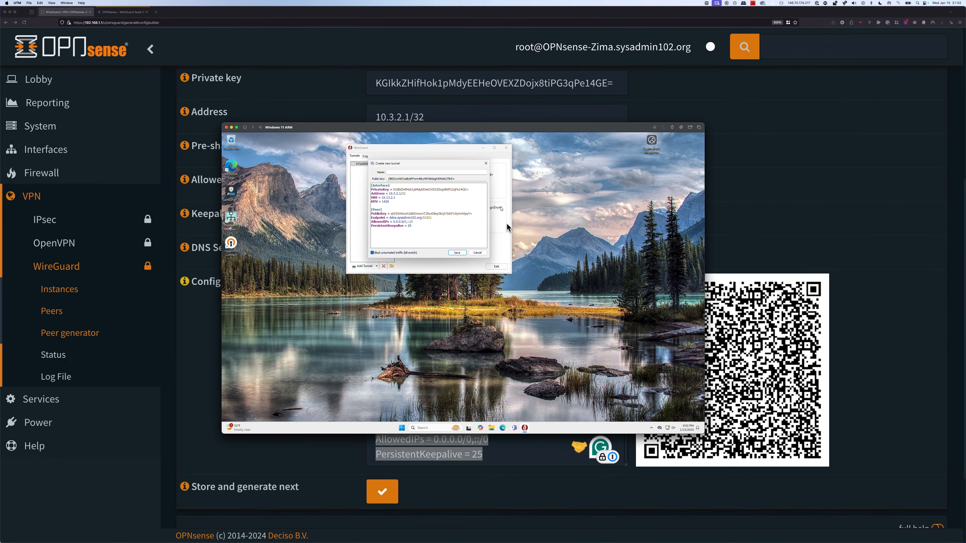
Name the new client tunnel sysadmin102_user1 and save it.
left_click(444, 173)
type("sysadmin102_user1")
left_click(457, 252)
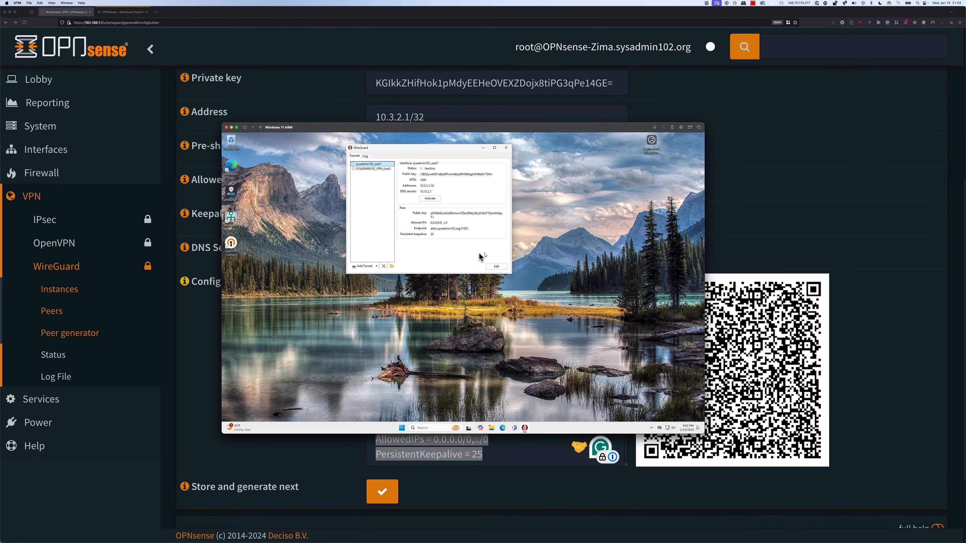
Switch back to OPNsense in the browser and store the generated peer.
left_click(717, 249)
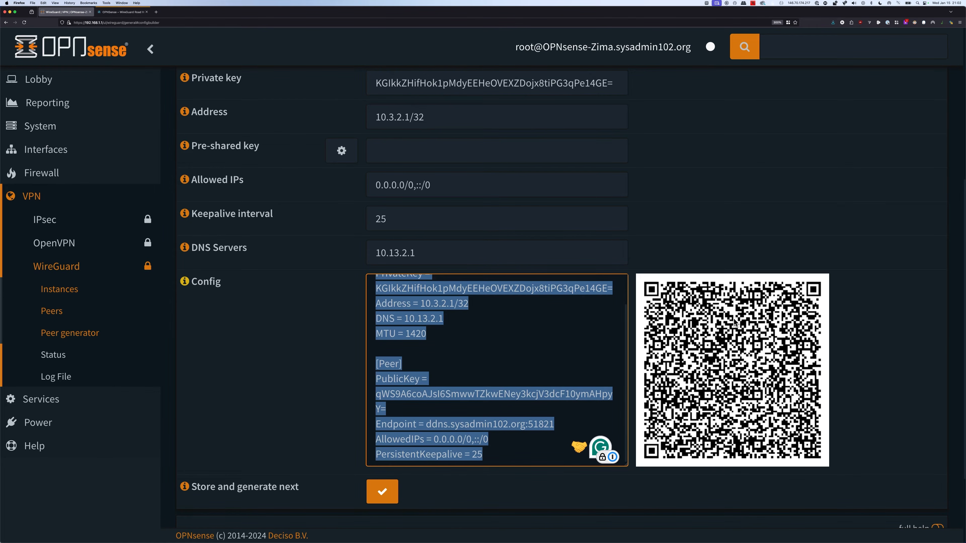
left_click(368, 380)
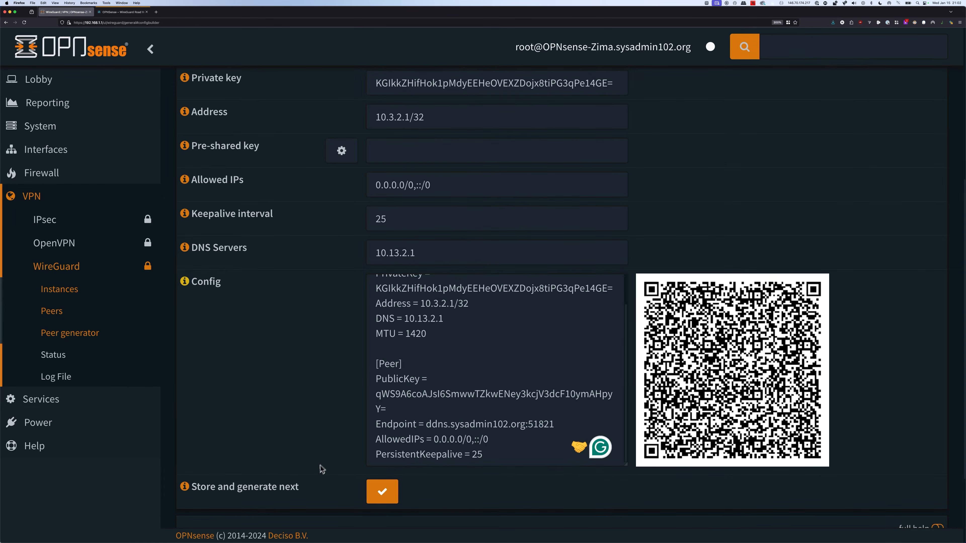
left_click(394, 493)
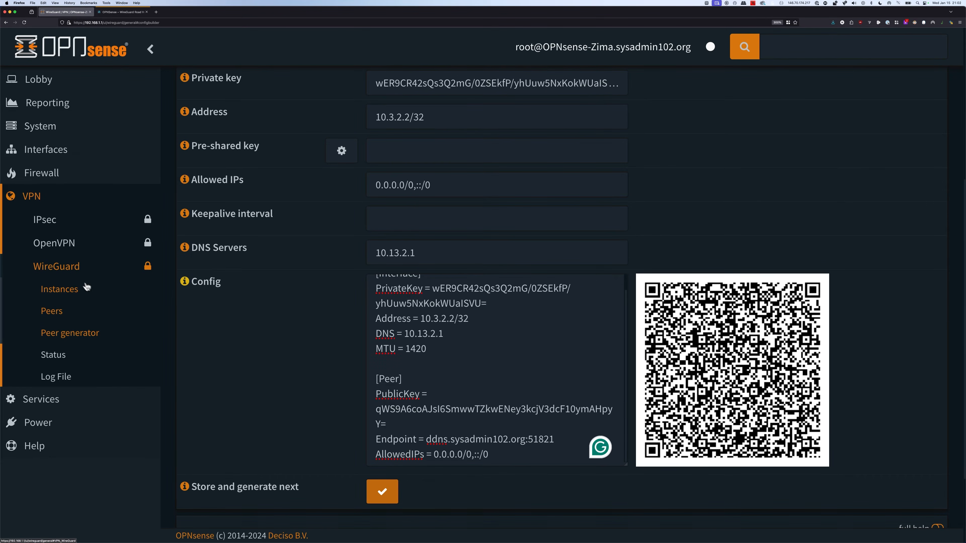
Enable WireGuard on the VPN instances page and apply the change.
left_click(70, 269)
left_click(71, 268)
left_click(69, 290)
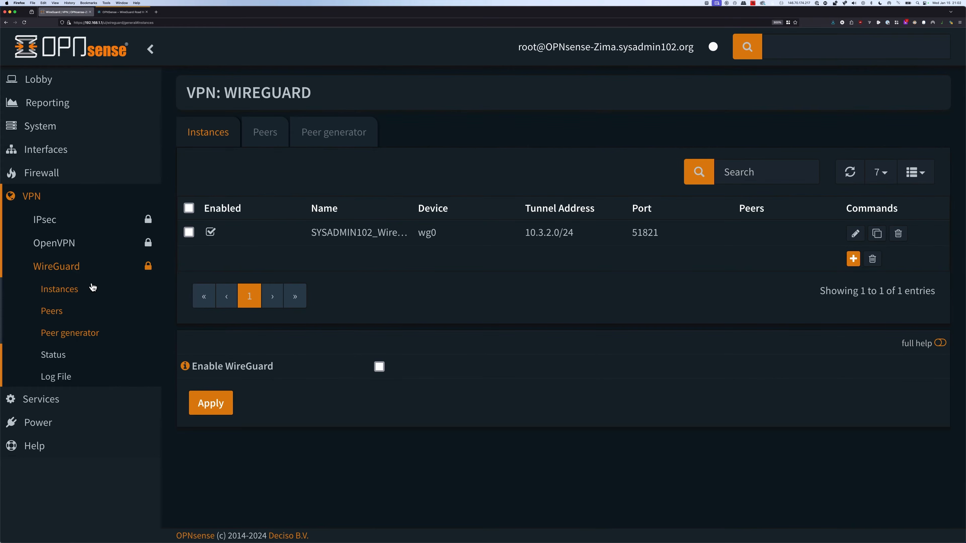
left_click(379, 367)
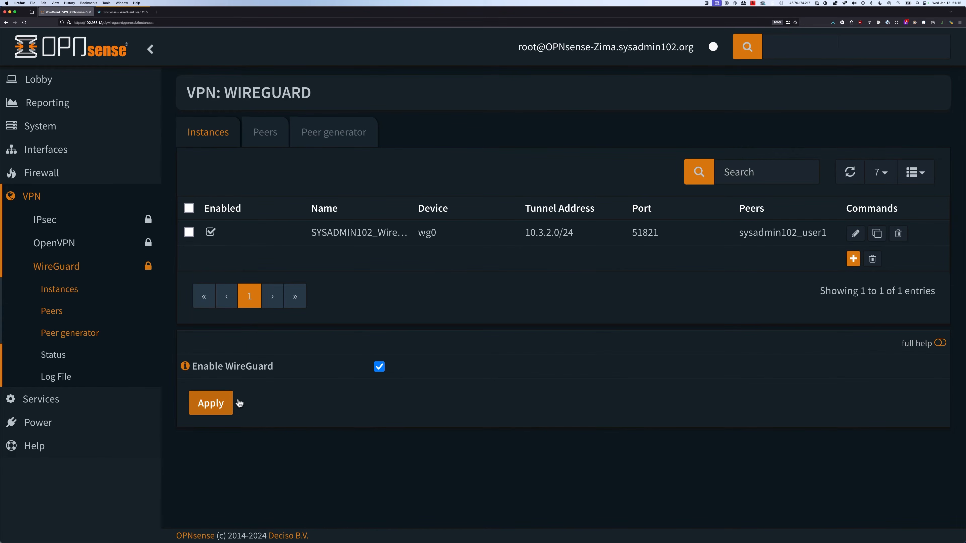
left_click(227, 405)
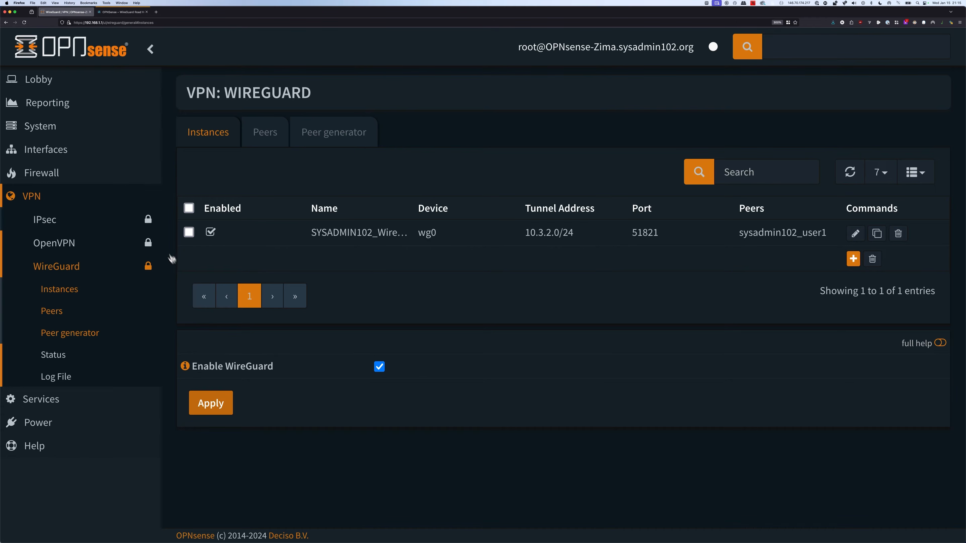
Assign the wg0 device as a new interface with the description SYSADMIN102_Wireguard.
left_click(57, 151)
left_click(62, 224)
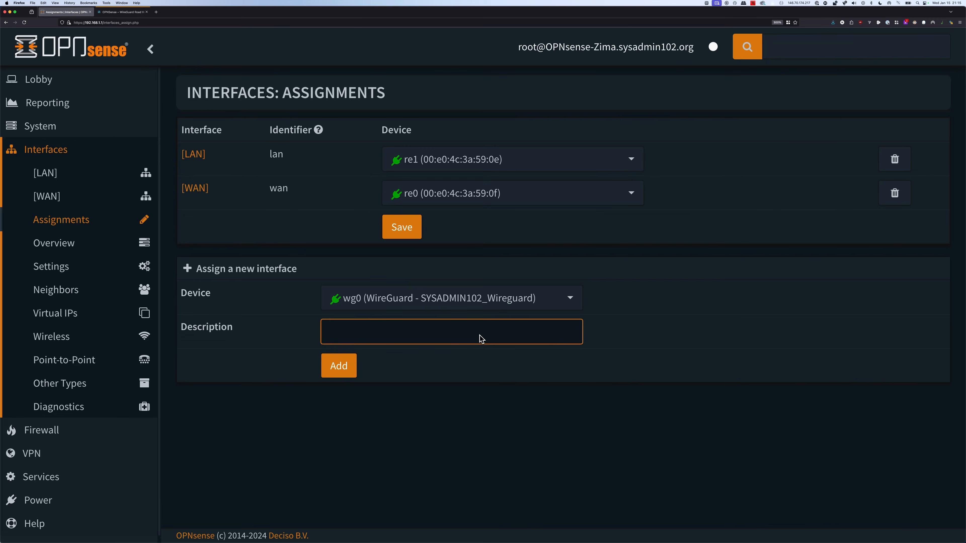
left_click(441, 325)
type("SYSADMIN102_Wireguard")
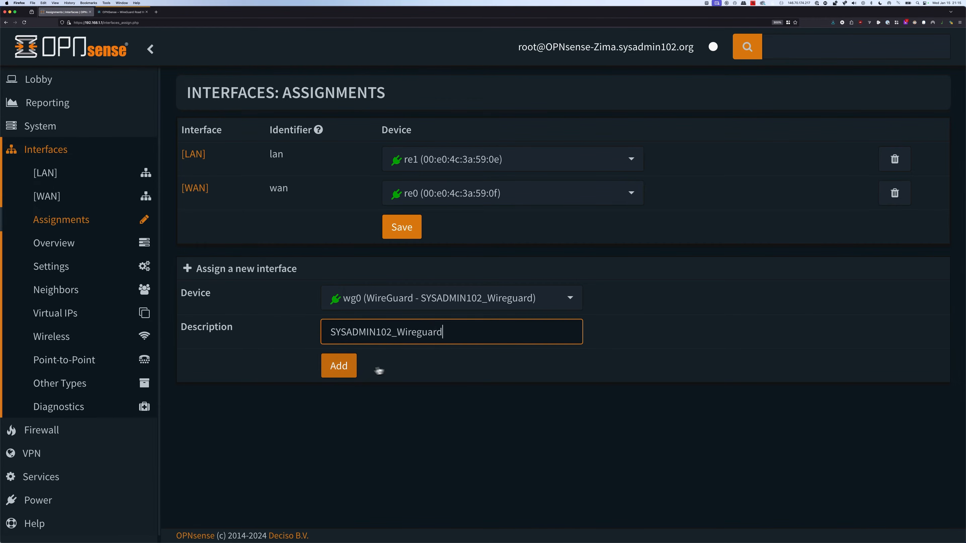
left_click(350, 369)
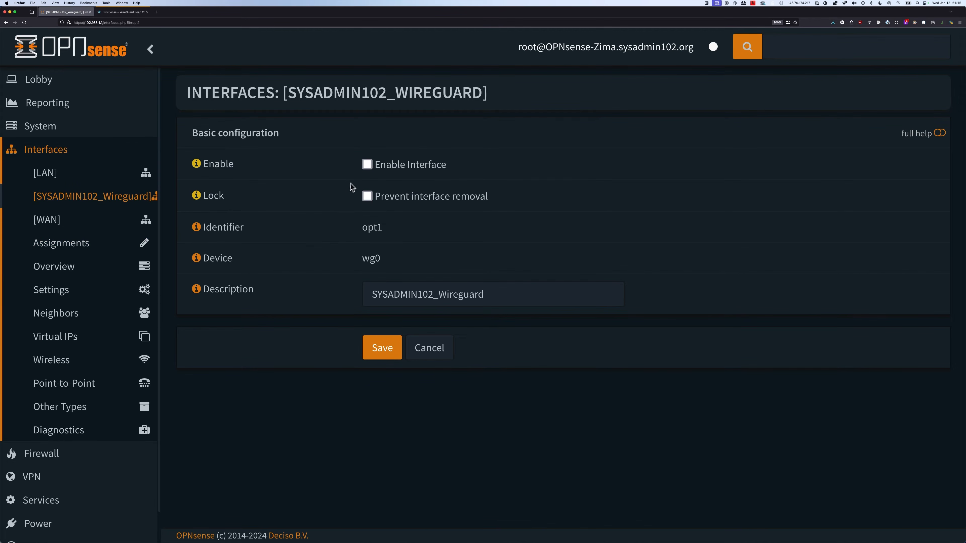
Enable the SYSADMIN102_Wireguard interface with removal prevention, then save and apply its configuration.
left_click(365, 166)
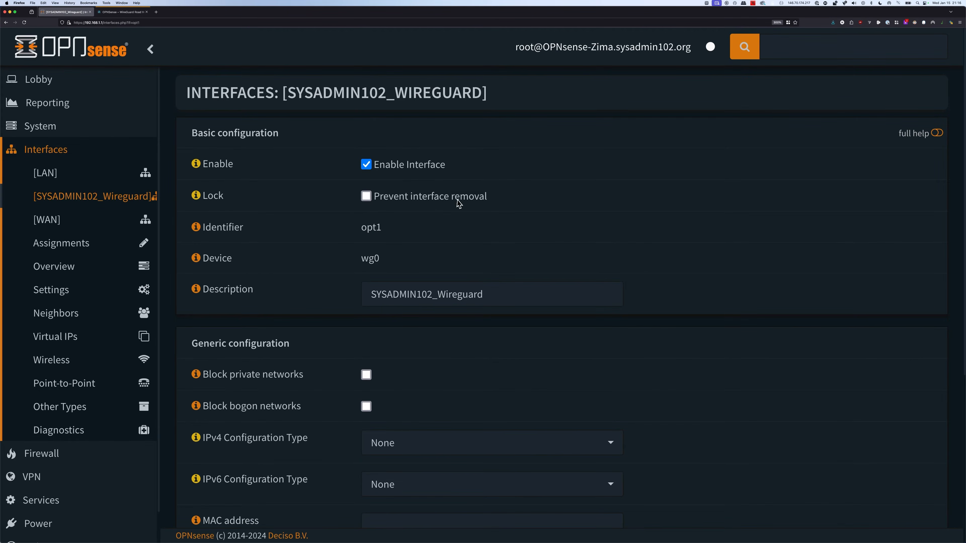
left_click(366, 197)
scroll(373, 312, "down", 5)
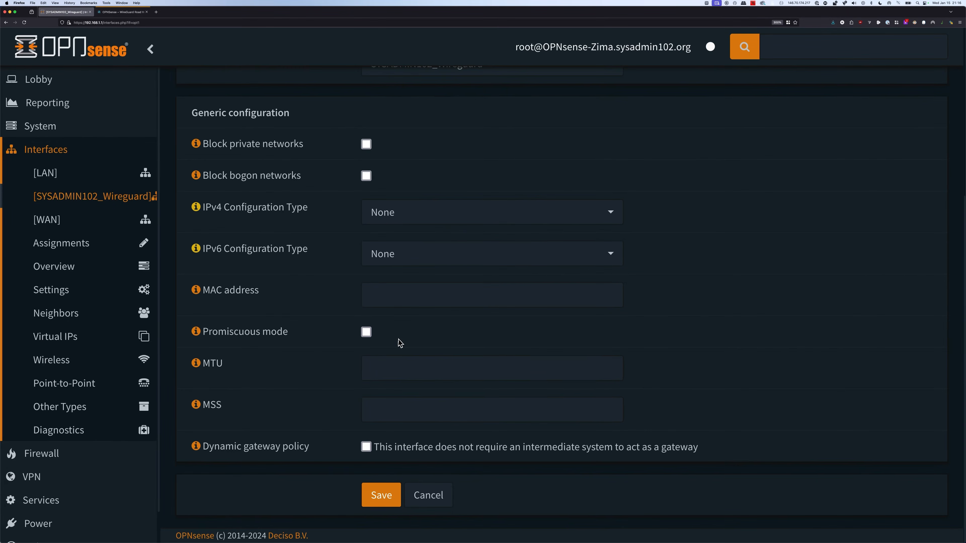
left_click(382, 495)
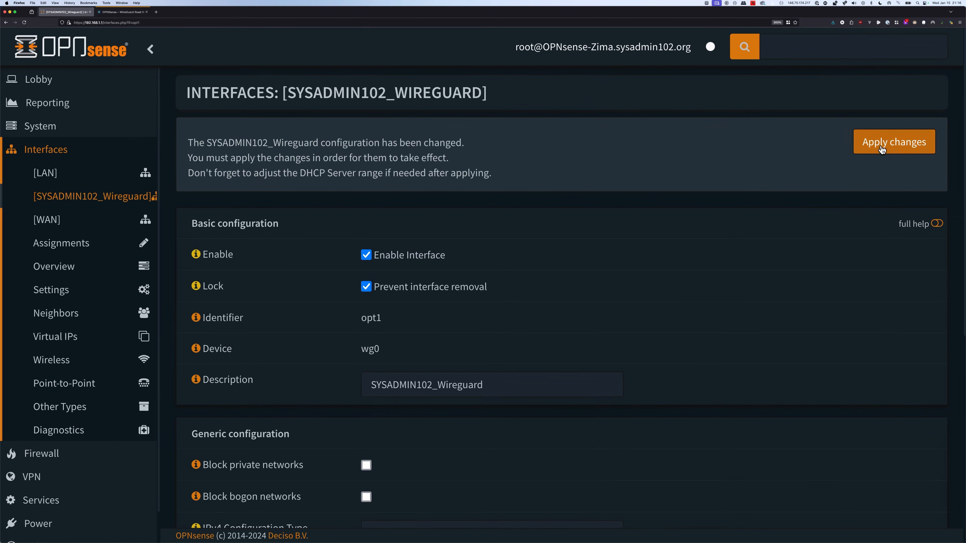
left_click(882, 149)
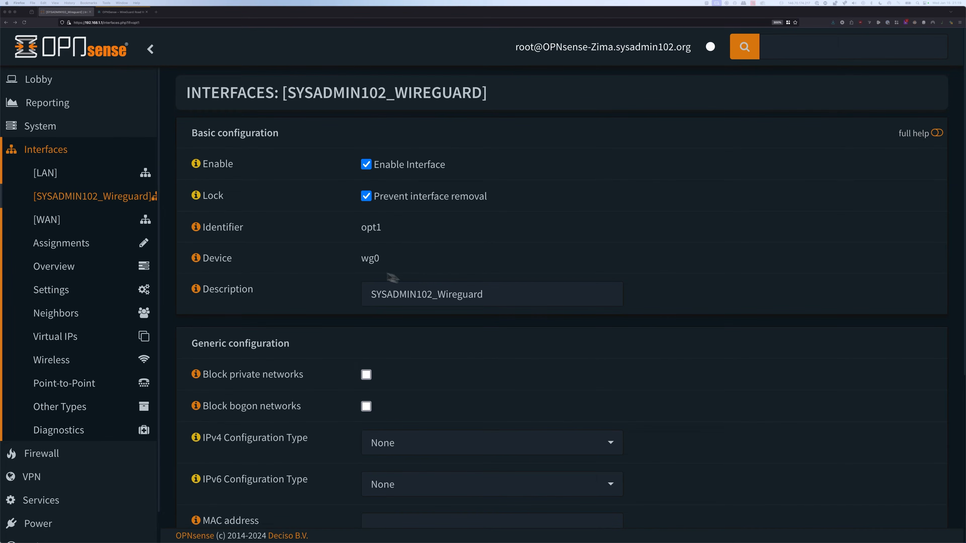
Start a new WAN firewall rule with TCP/IP version IPv4+IPv6 and protocol UDP.
left_click(57, 453)
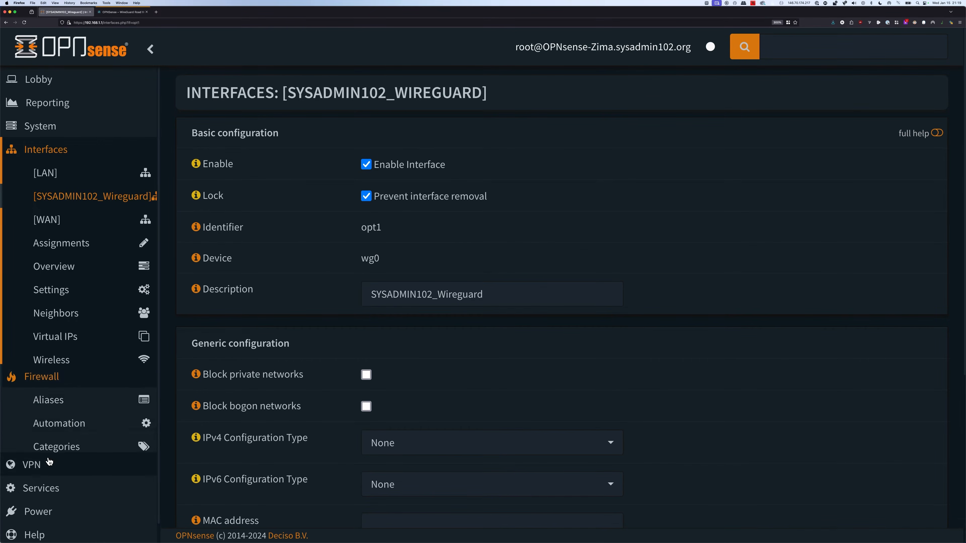
scroll(51, 372, "down", 2)
left_click(57, 313)
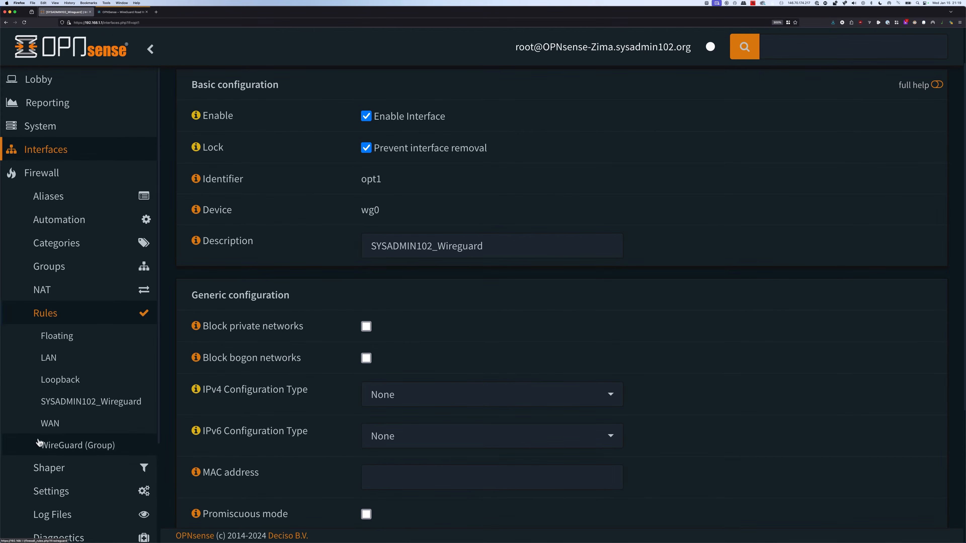
left_click(52, 429)
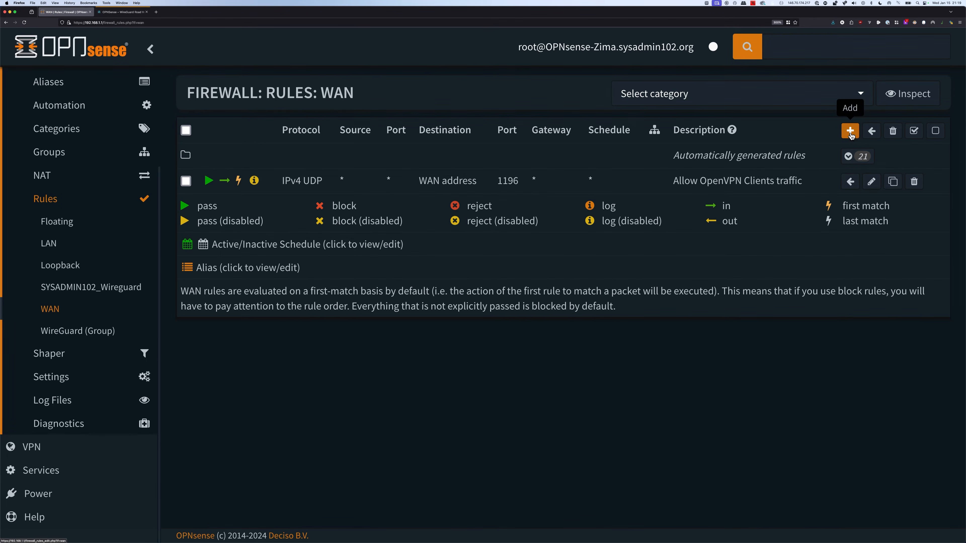
scroll(851, 137, "down", 5)
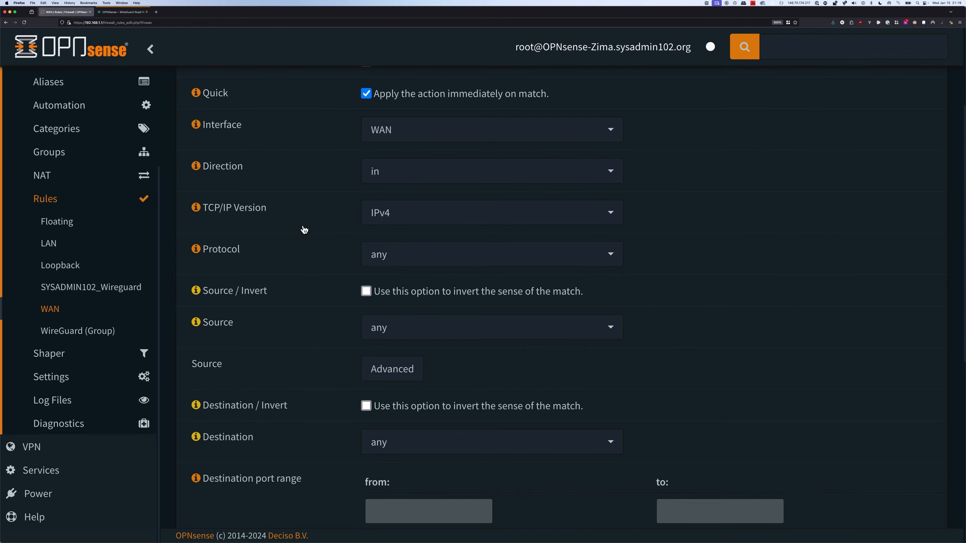
left_click(370, 216)
left_click(398, 315)
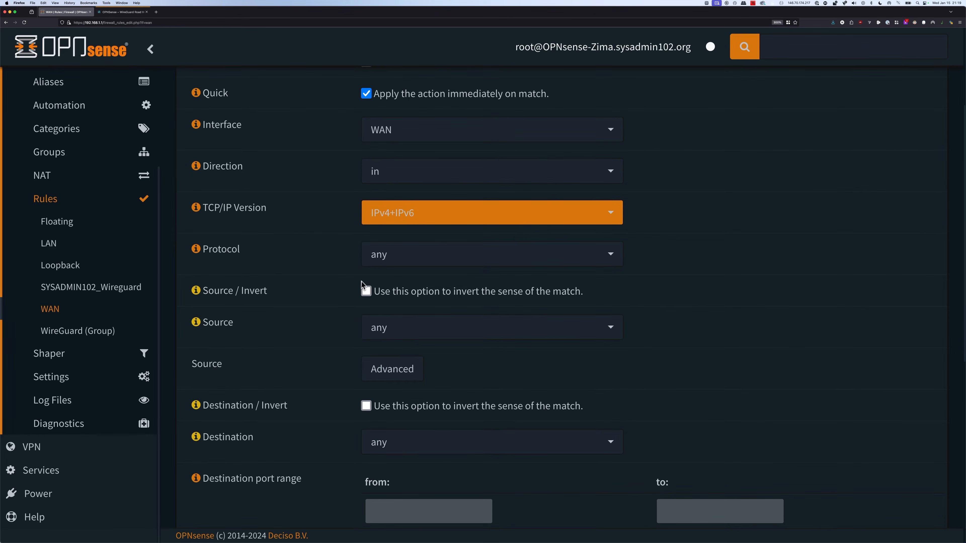
left_click(382, 254)
left_click(398, 356)
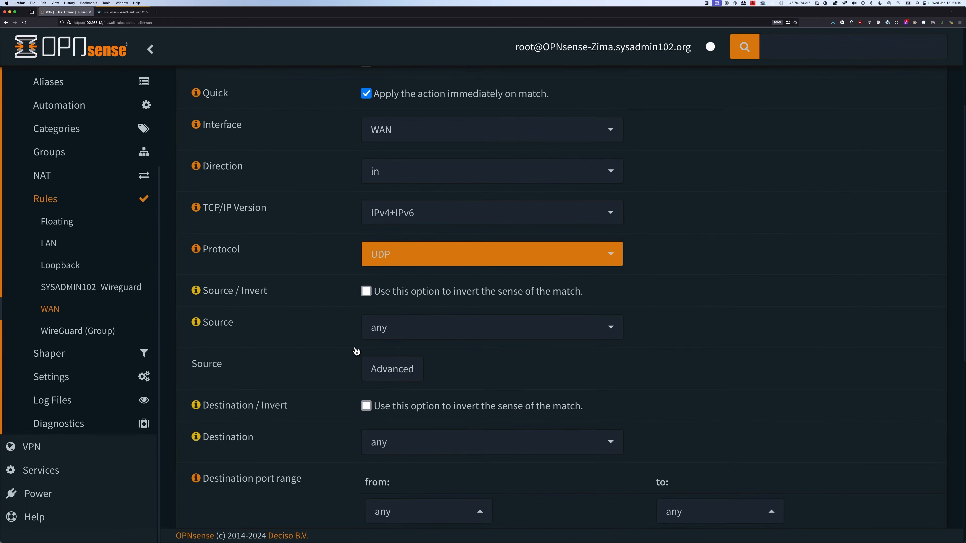
Set the WAN rule's destination to WAN address and its destination port range from 51821 to 51821.
scroll(346, 350, "down", 3)
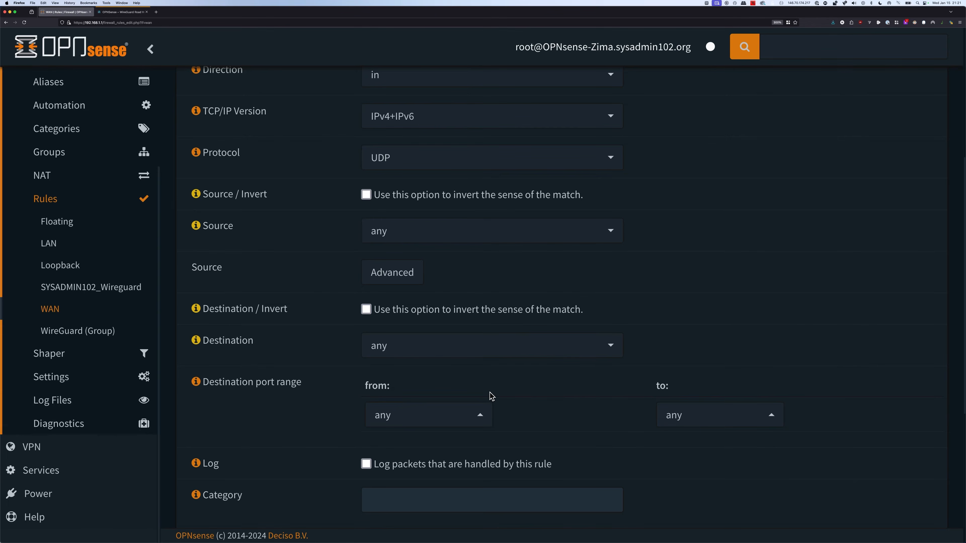
left_click(453, 356)
scroll(461, 308, "down", 5)
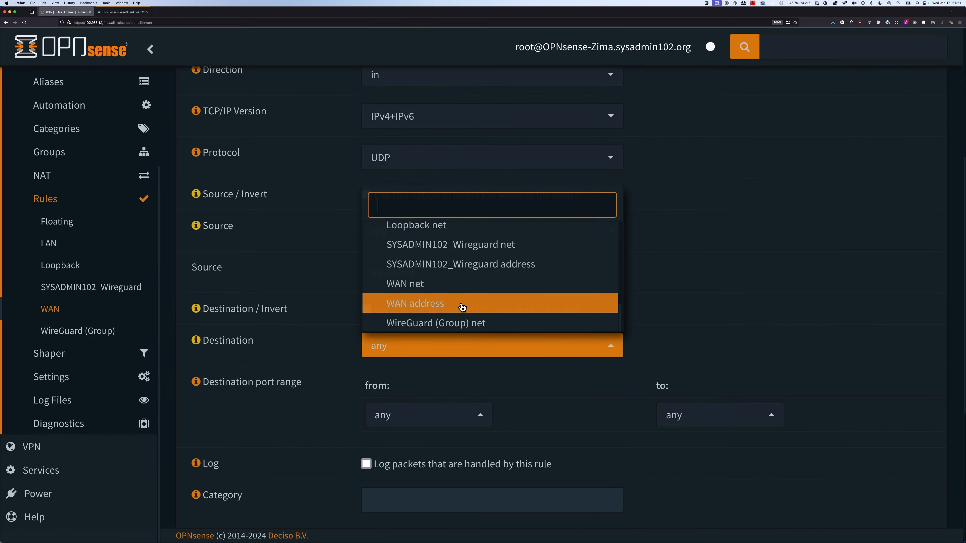
left_click(437, 310)
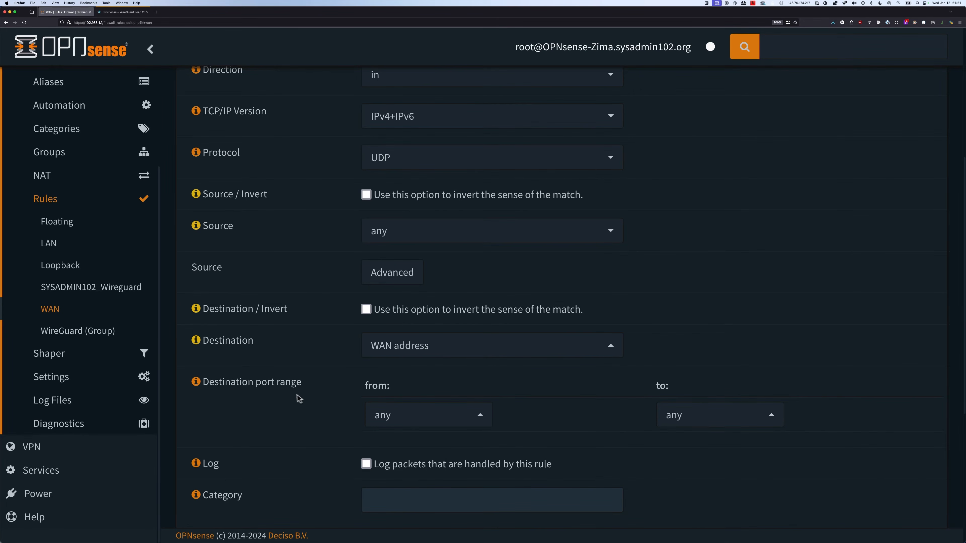
left_click(455, 425)
left_click(424, 298)
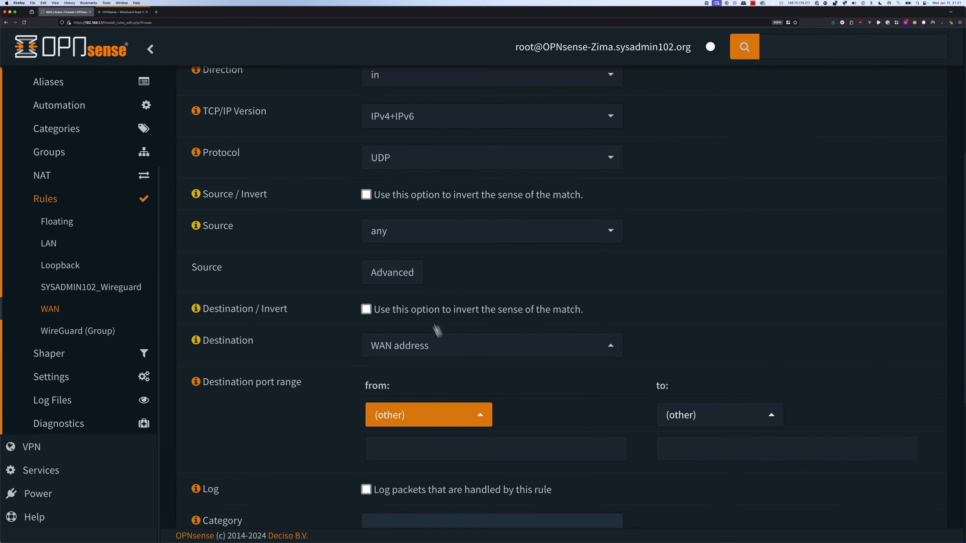
left_click(476, 457)
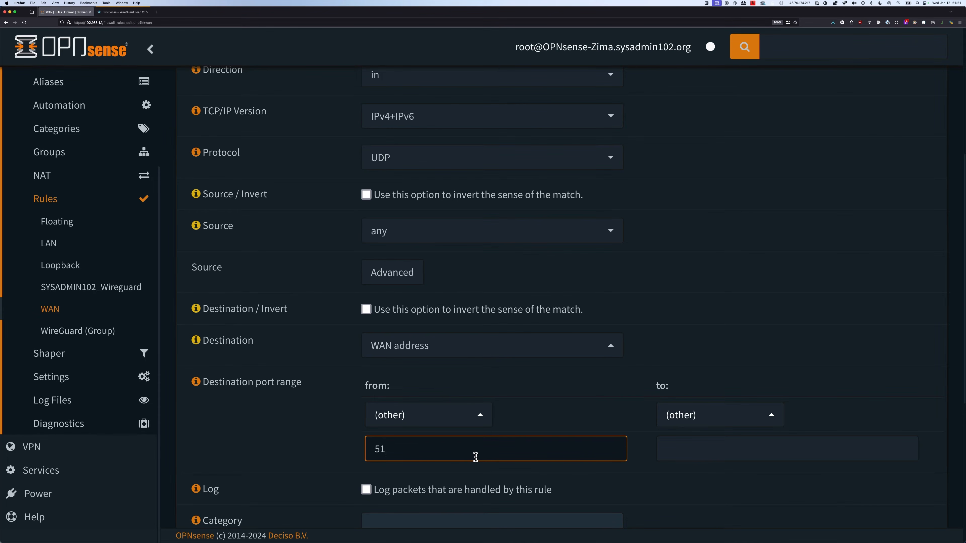
left_click(694, 452)
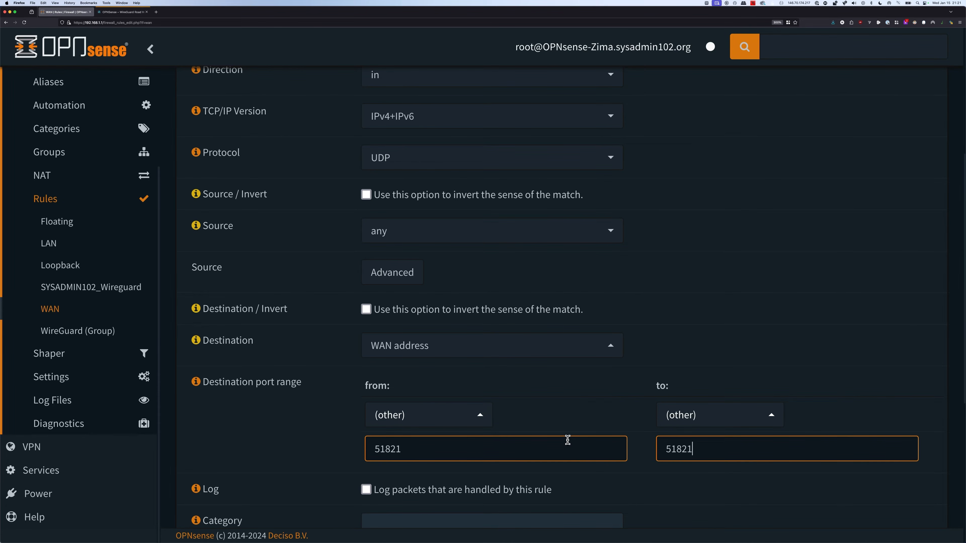
Describe the WAN rule as "Allow clients to connect to Wireguard Server", save it and apply the firewall changes.
scroll(567, 440, "down", 5)
left_click(401, 368)
type("Allow")
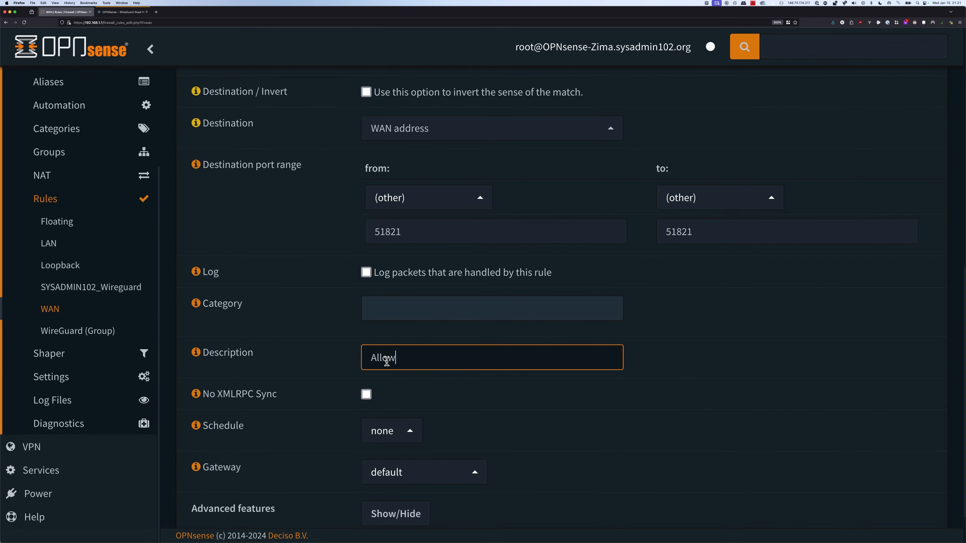
type(" clients to connect to Wireguard Serv")
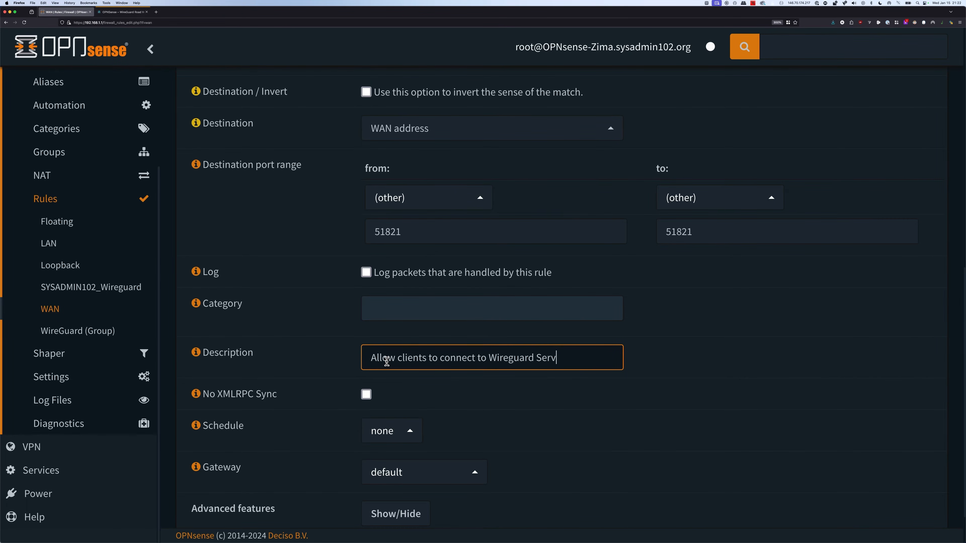
type("er")
scroll(381, 443, "down", 2)
left_click(377, 517)
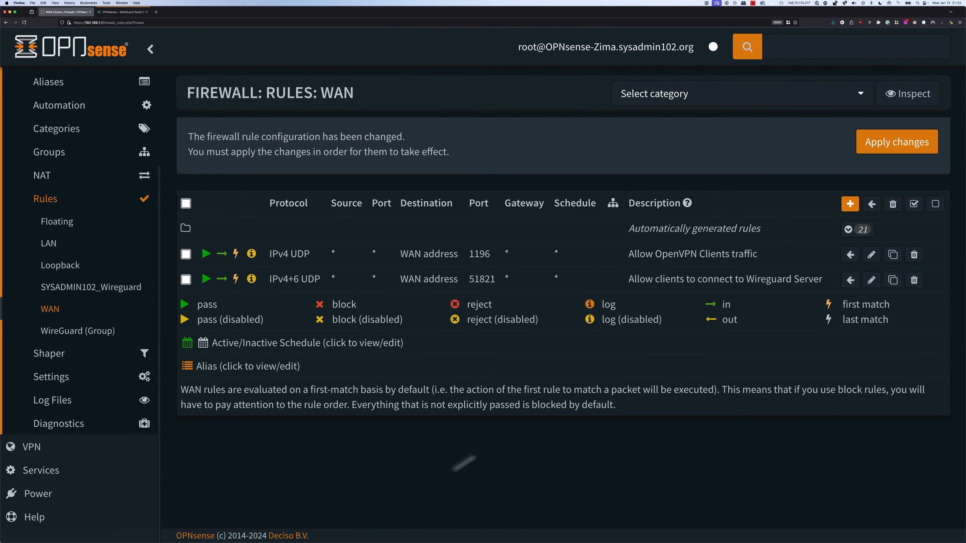
left_click(912, 150)
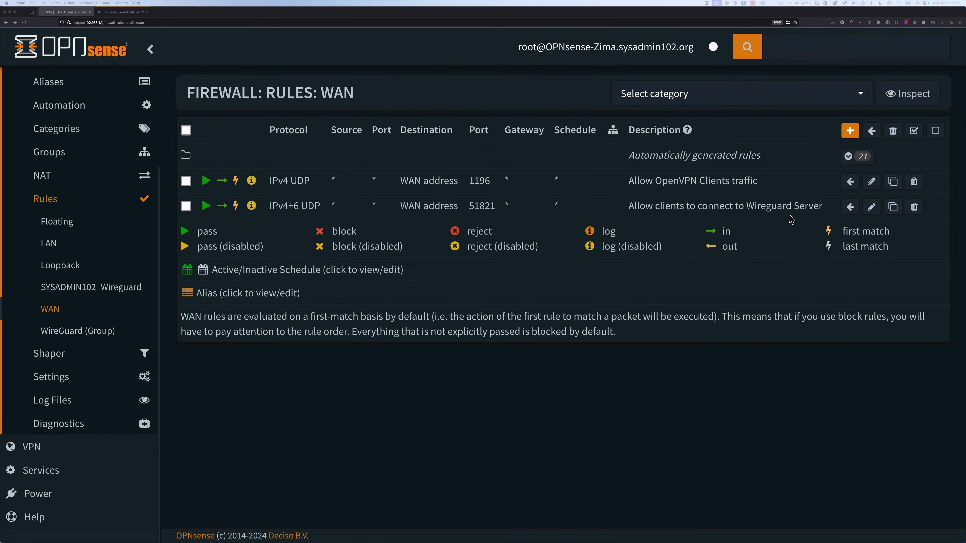
Start a new firewall rule on the SYSADMIN102_Wireguard interface with TCP/IP version IPv4+IPv6 and source SYSADMIN102_Wireguard net.
left_click(84, 292)
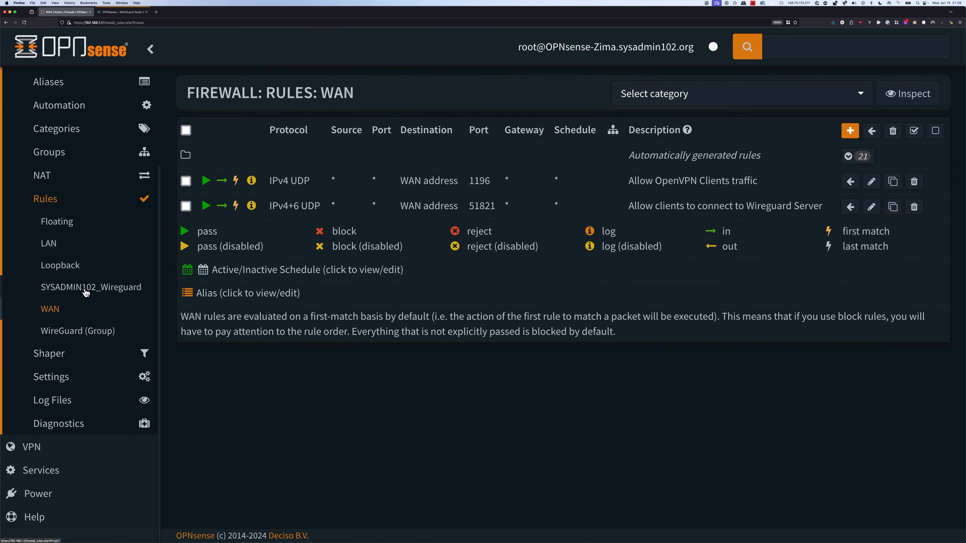
left_click(103, 292)
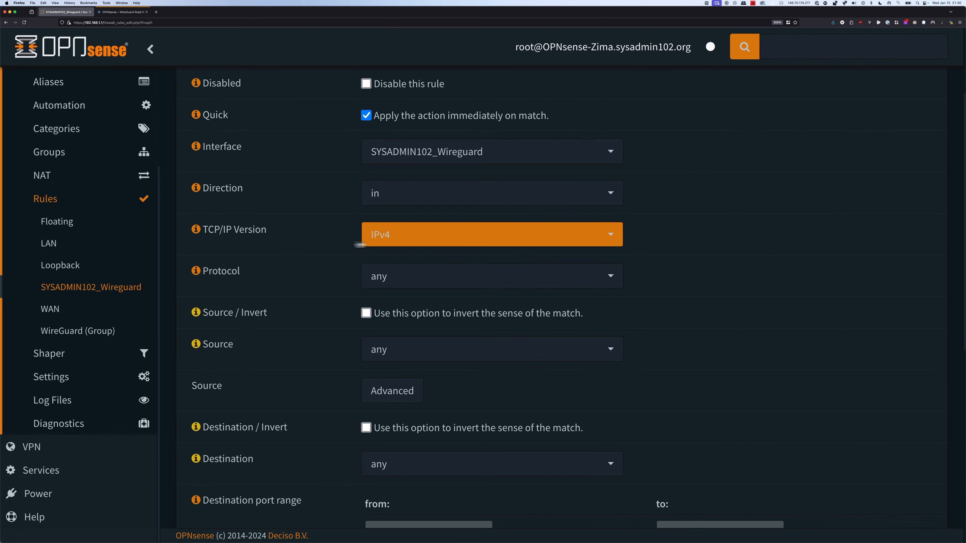
left_click(433, 239)
left_click(419, 334)
scroll(300, 308, "down", 2)
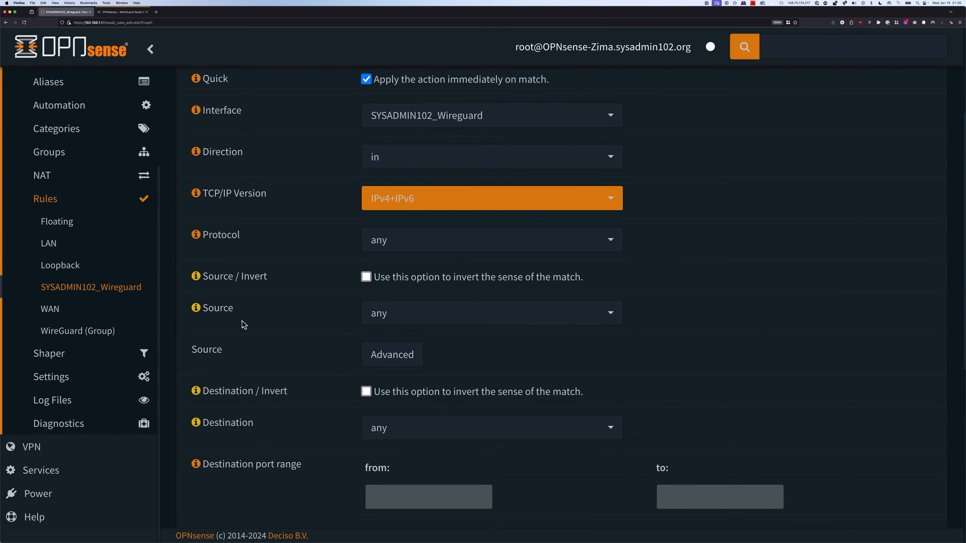
left_click(440, 319)
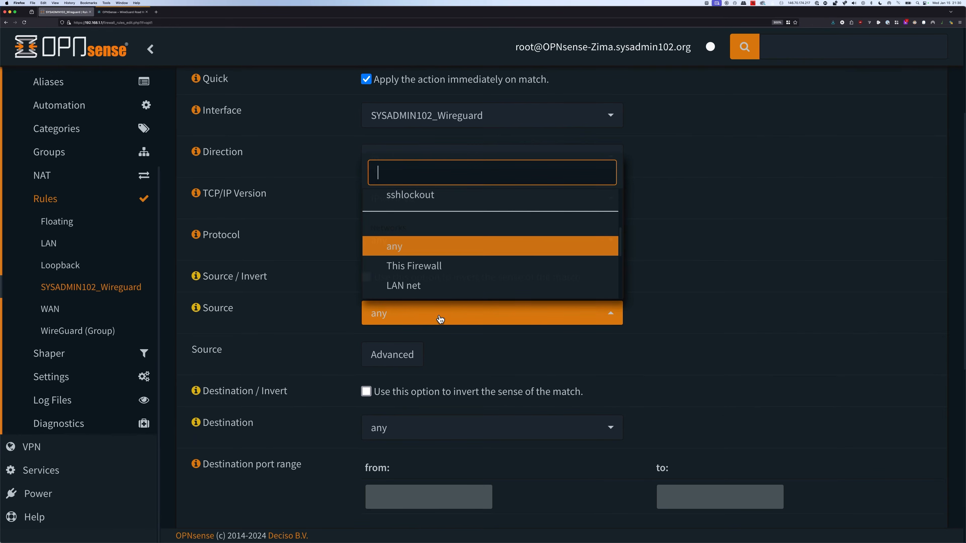
scroll(463, 269, "down", 3)
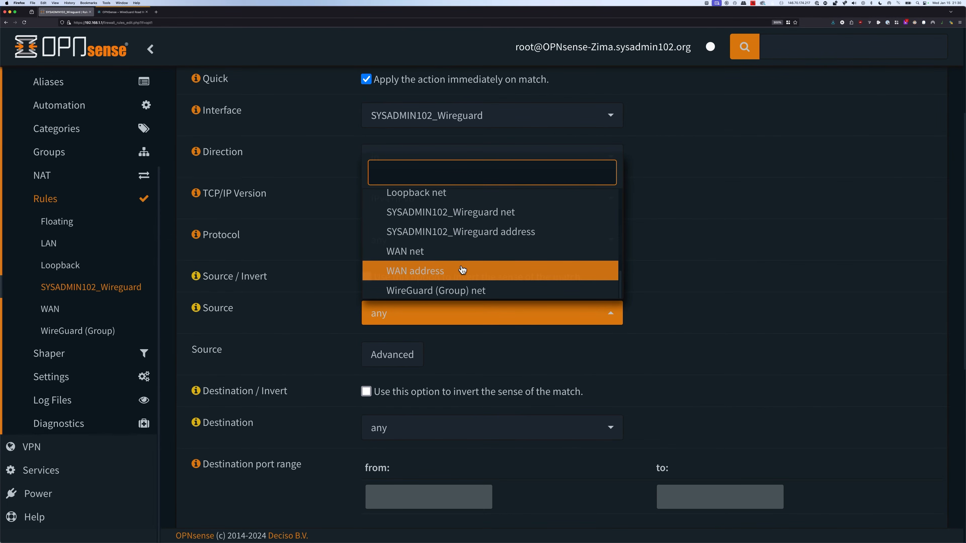
left_click(483, 219)
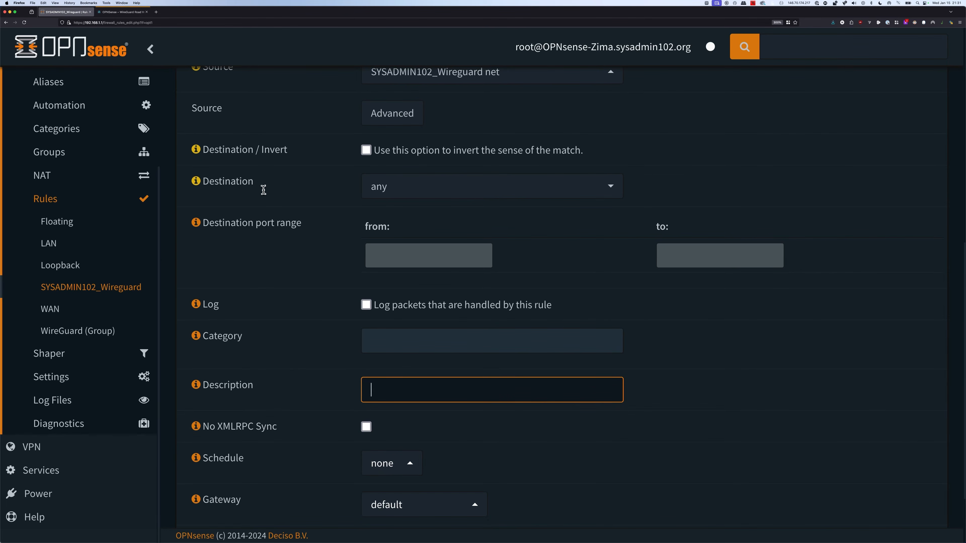
Examine the destination options available for the SYSADMIN102_Wireguard firewall rule.
left_click(393, 197)
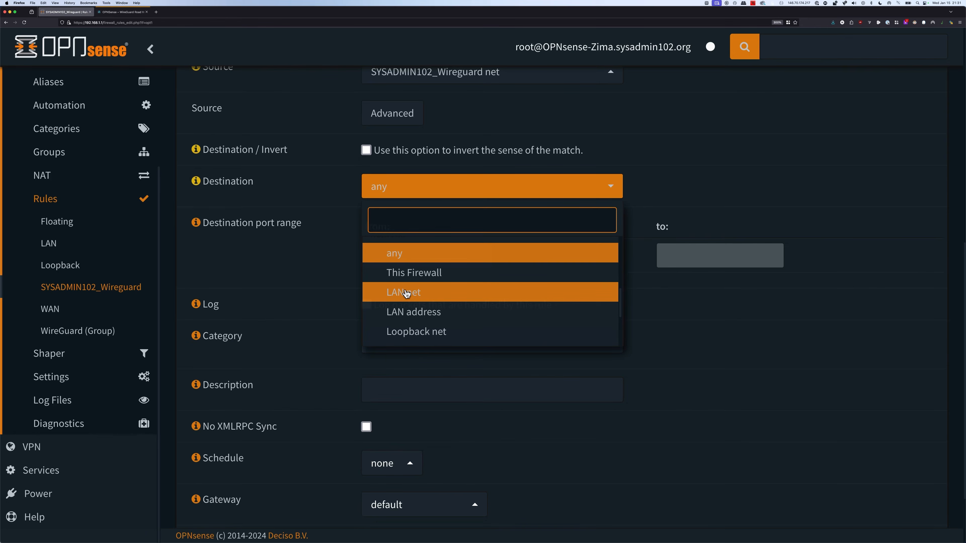
scroll(407, 293, "down", 4)
scroll(406, 293, "down", 2)
scroll(406, 293, "up", 2)
scroll(406, 293, "down", 5)
scroll(407, 295, "up", 1)
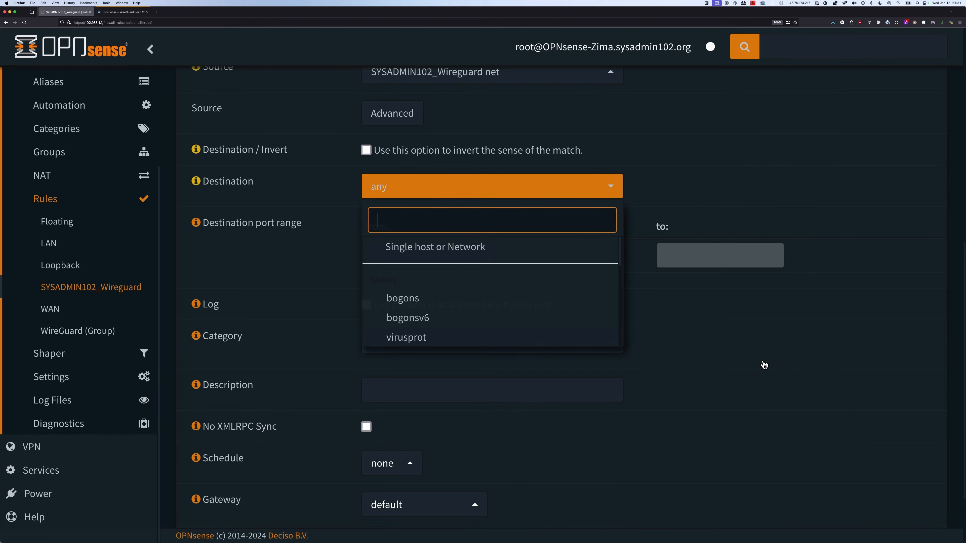
scroll(532, 259, "up", 1)
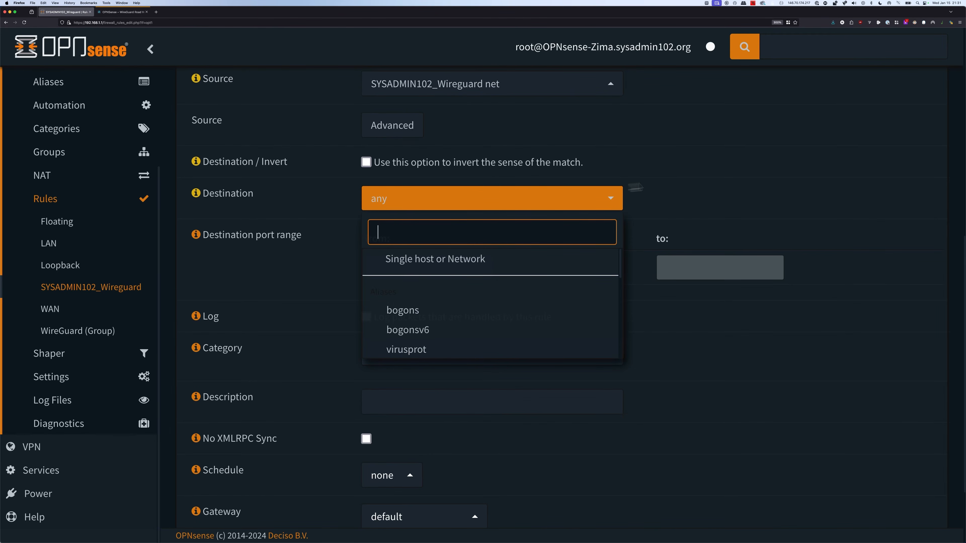
left_click(712, 183)
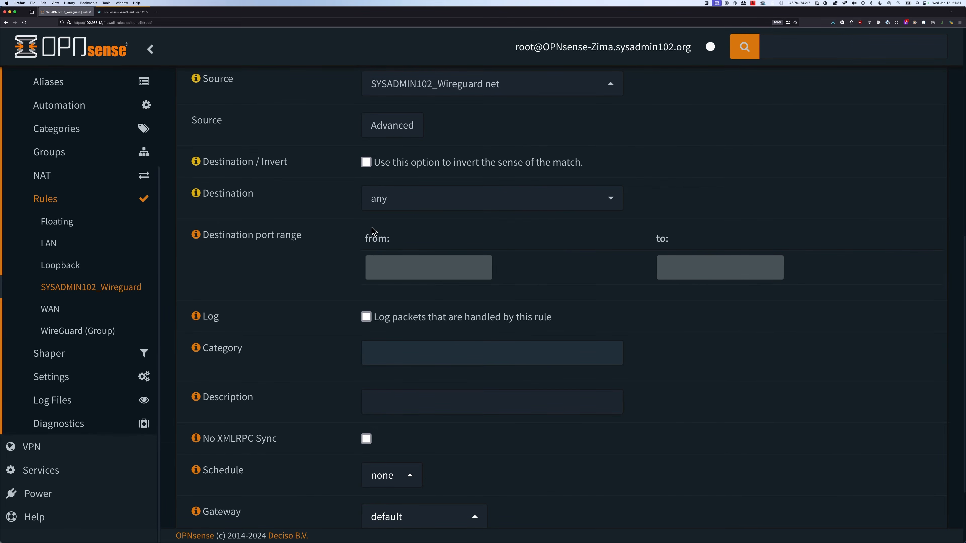
Describe the SYSADMIN102_Wireguard rule as "Allow access to any subnets", save it and apply the firewall changes.
scroll(325, 268, "down", 3)
left_click(377, 353)
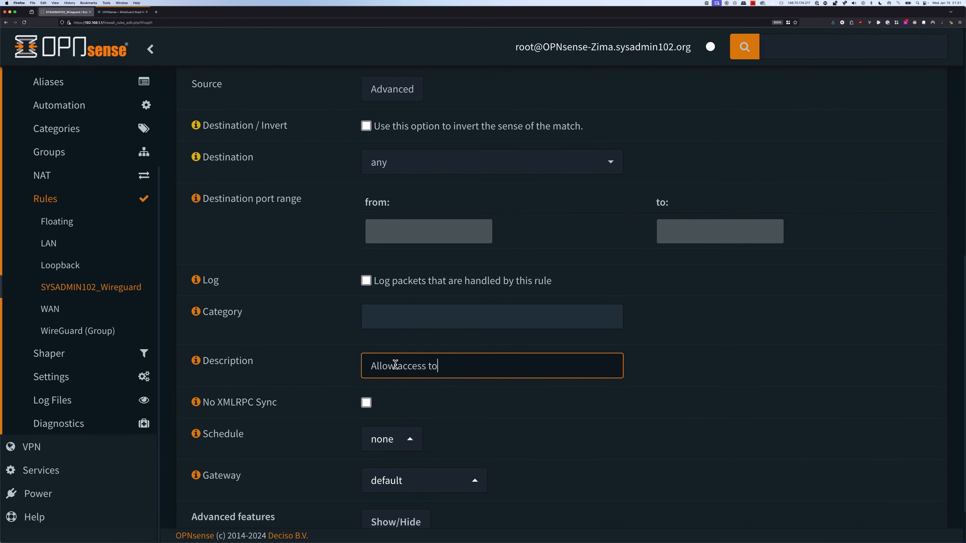
type("y subnets")
scroll(395, 365, "down", 4)
left_click(388, 509)
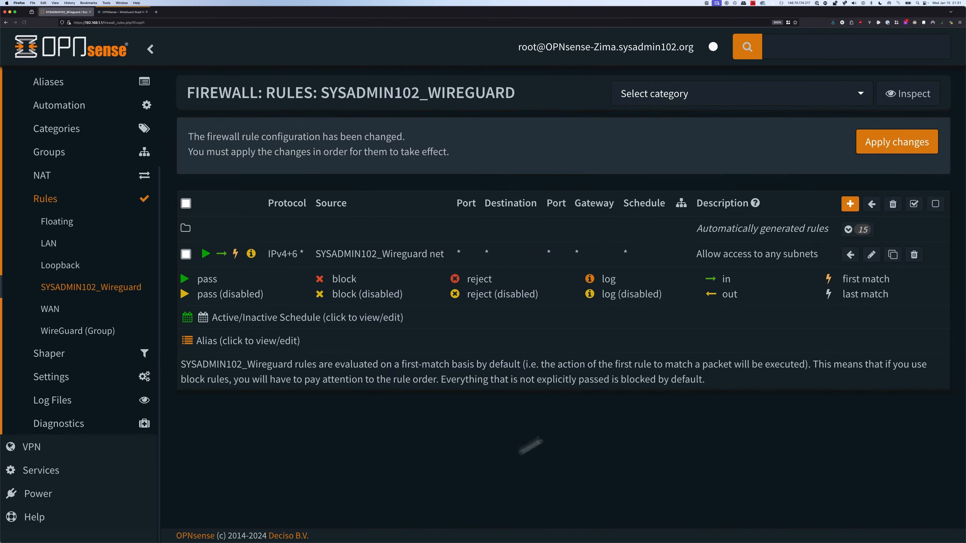
left_click(887, 147)
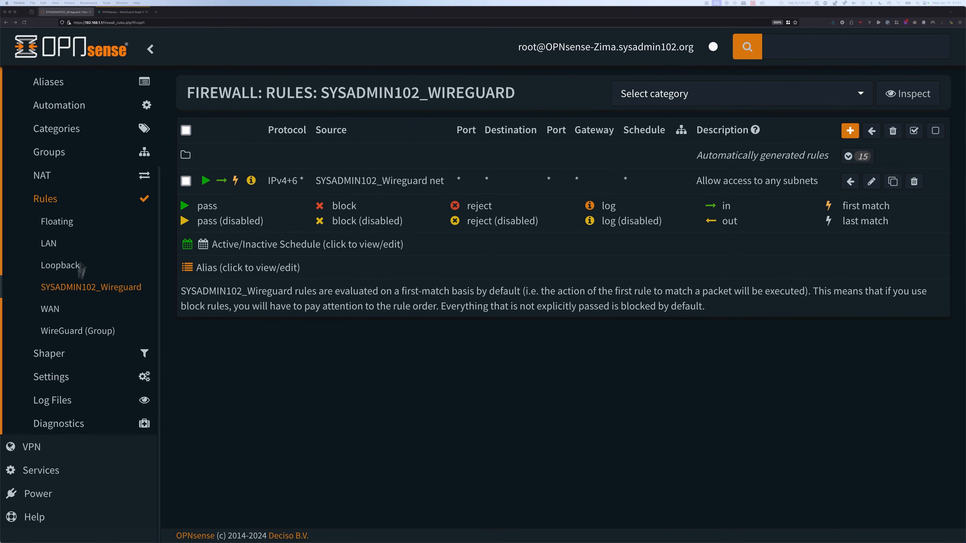
Start a new firewall normalization rule on the WireGuard (Group) interface with direction Any.
left_click(60, 382)
left_click(57, 378)
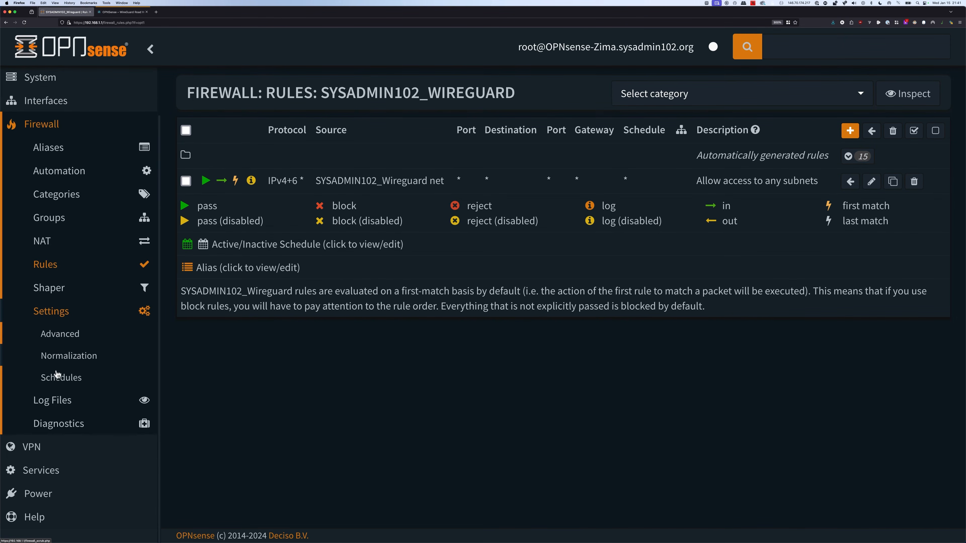
left_click(62, 362)
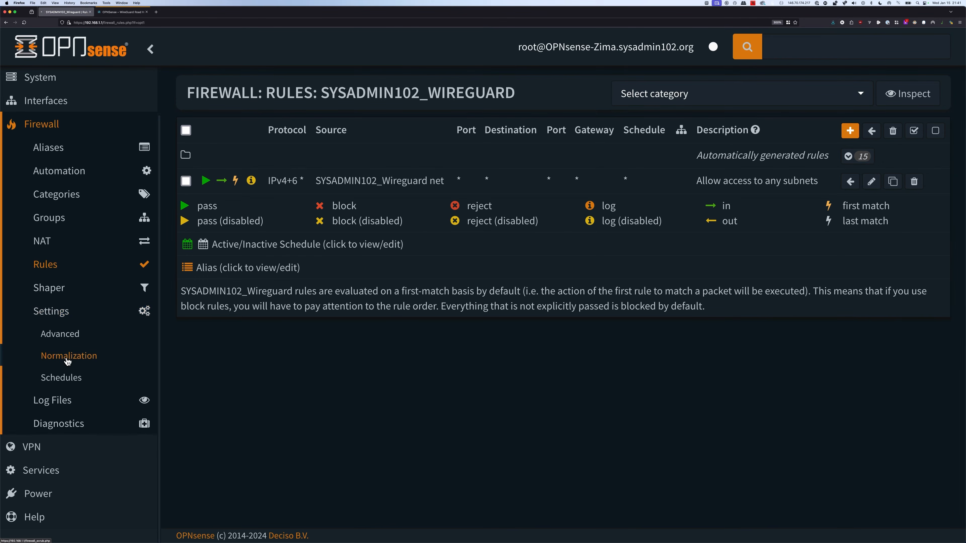
left_click(804, 350)
scroll(349, 287, "up", 4)
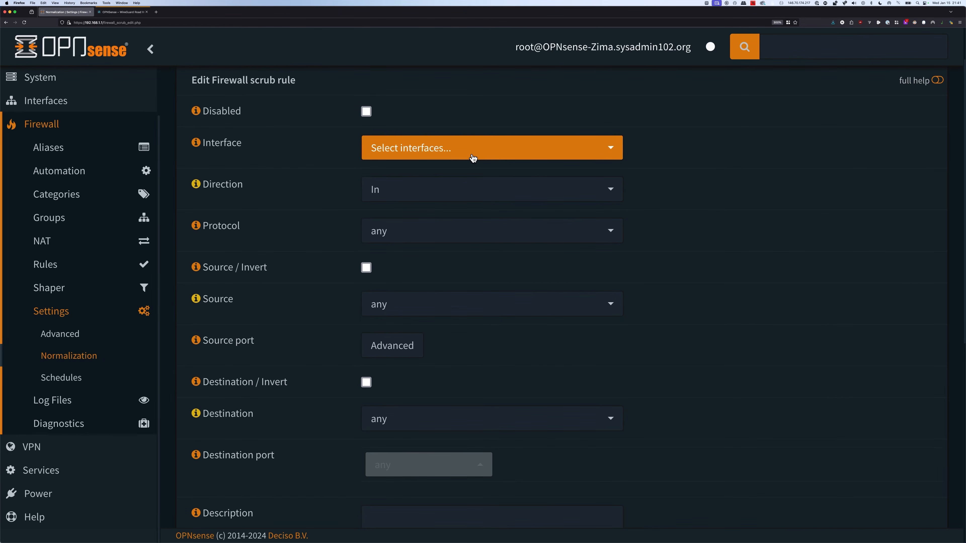
left_click(473, 156)
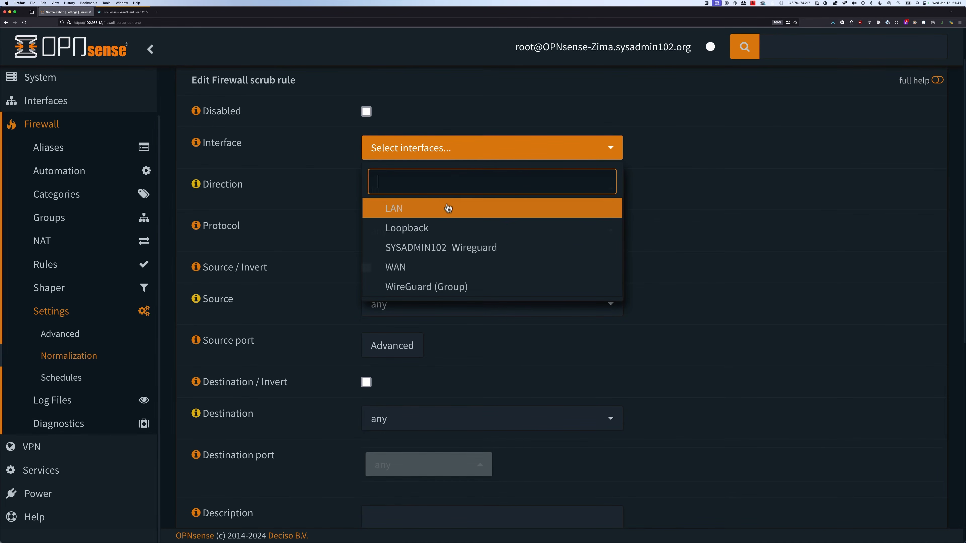
left_click(418, 286)
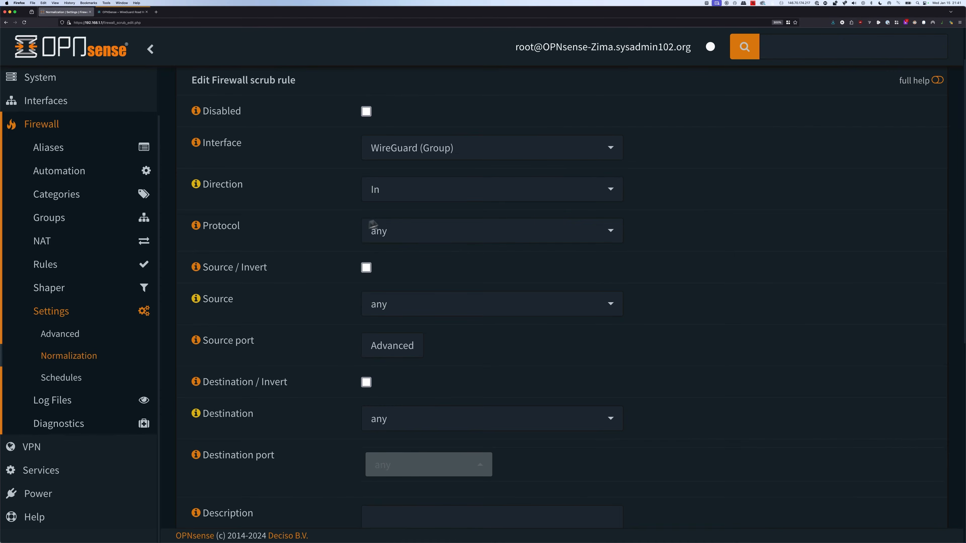
left_click(434, 201)
left_click(403, 248)
Set the normalization rule's Max mss to 1360.
scroll(708, 383, "down", 2)
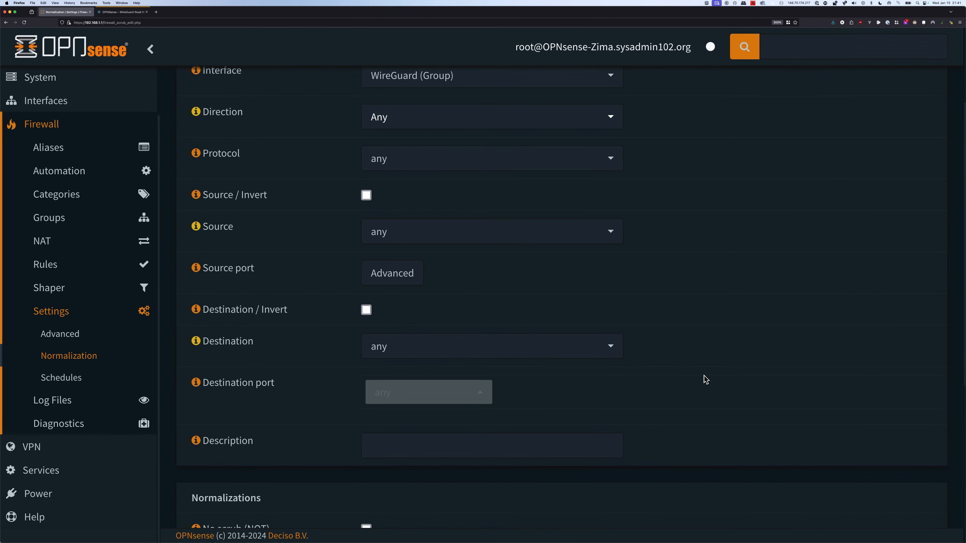
scroll(703, 378, "down", 4)
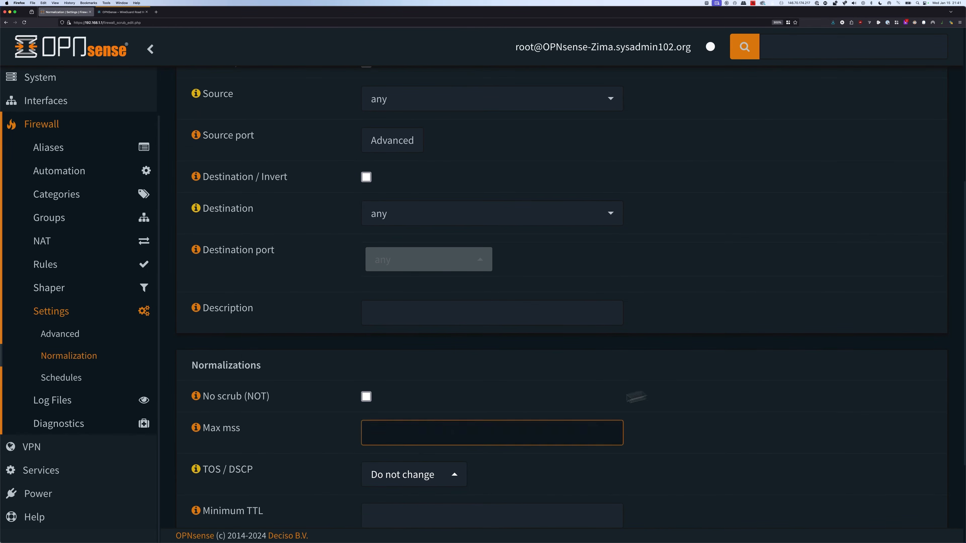
scroll(301, 439, "down", 1)
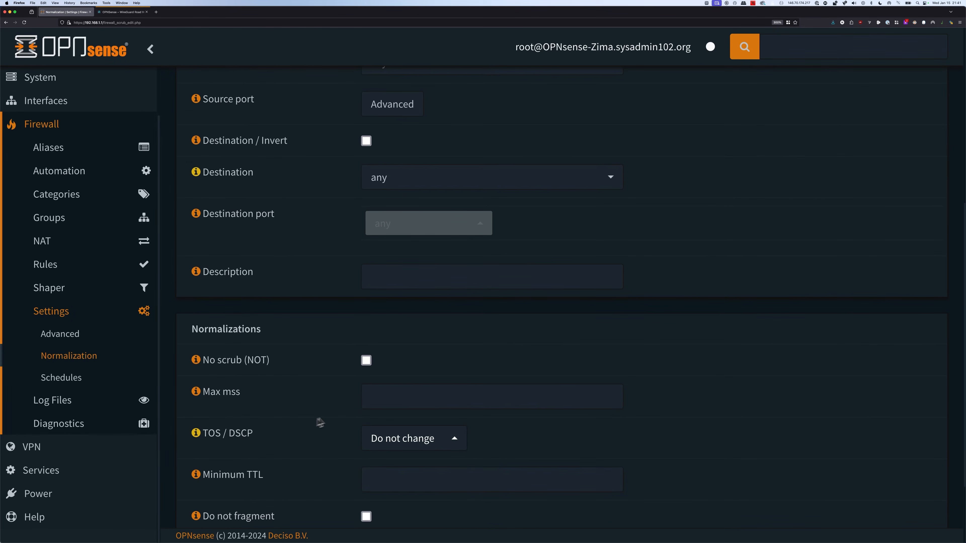
left_click(387, 407)
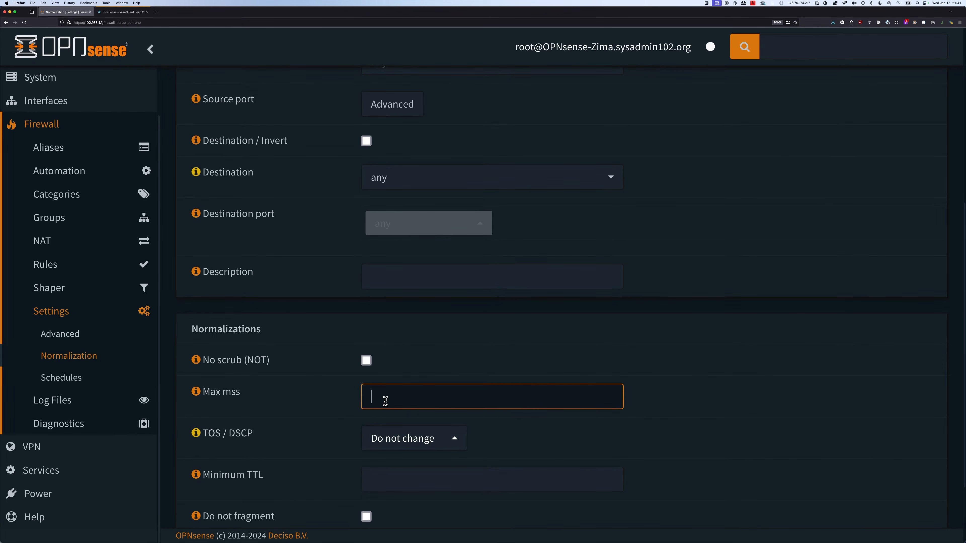
type("1380")
key("BackSpace")
key("BackSpace")
type("72")
key("BackSpace")
key("BackSpace")
key("BackSpace")
key("BackSpace")
type("1360")
Describe the normalization rule as "Wireguard MSS Clamping IPv4/IPV6", save it and apply the changes.
left_click(391, 285)
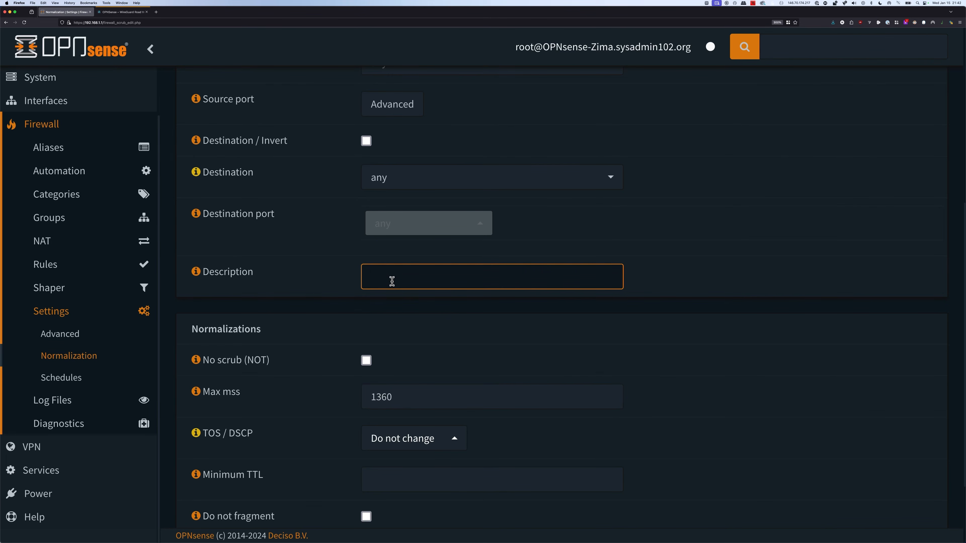
type("Wireguard MSS Clamping ")
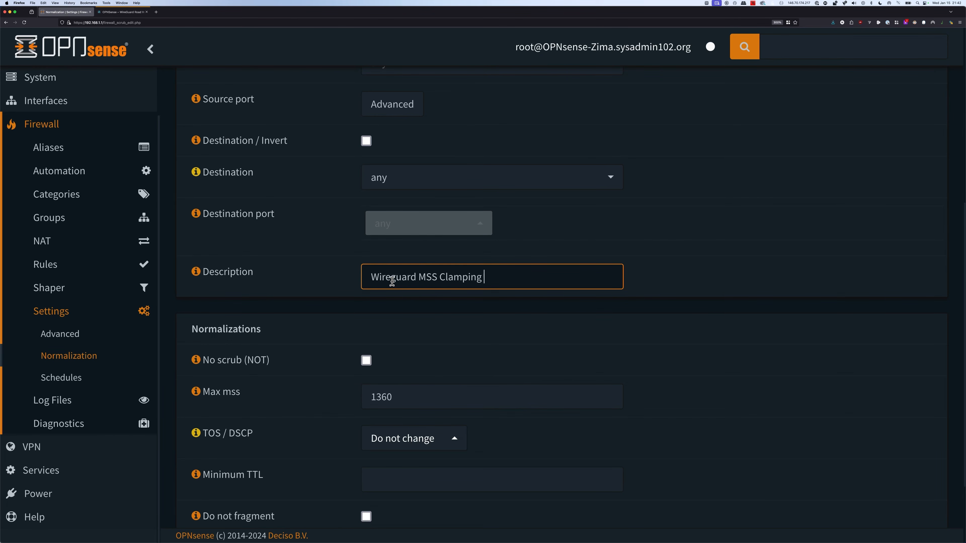
type("IPv4/IPV6")
scroll(491, 370, "down", 3)
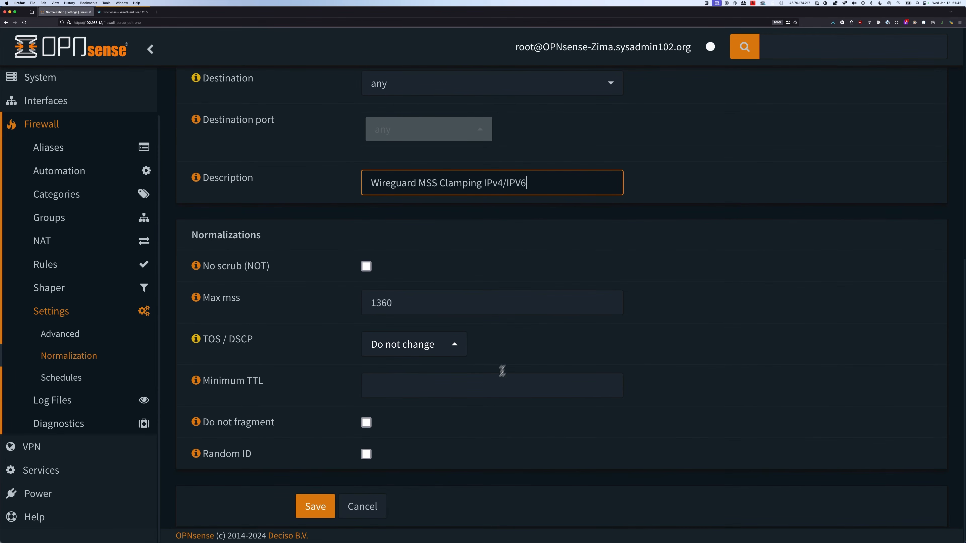
left_click(320, 506)
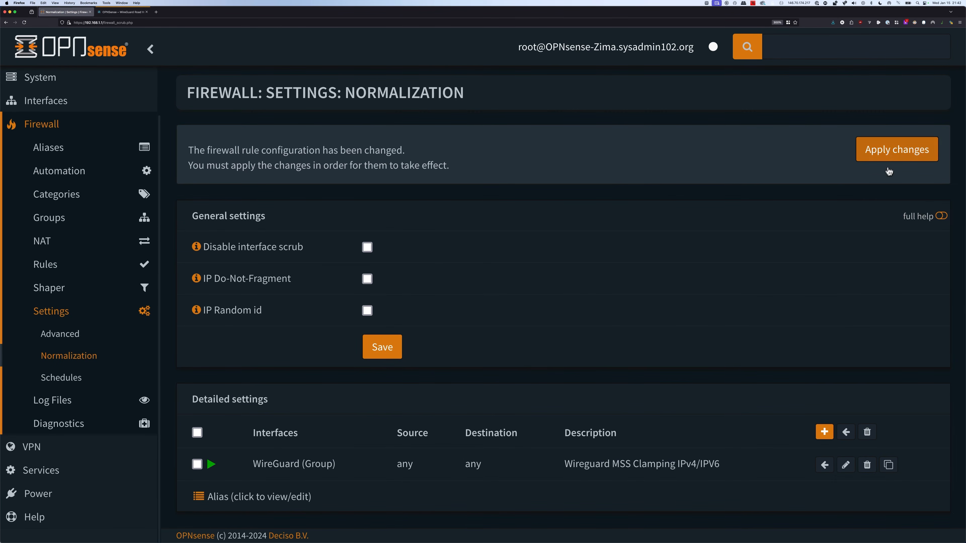
left_click(896, 158)
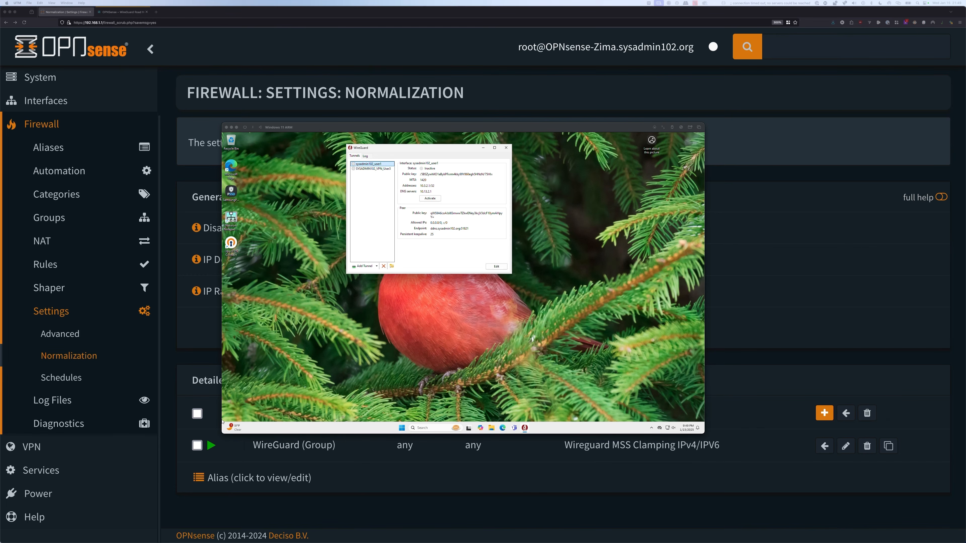
Switch to the Windows virtual machine, activate the sysadmin102_user1 WireGuard tunnel and open 192.168.1.1 in Edge.
left_click(433, 200)
left_click(433, 201)
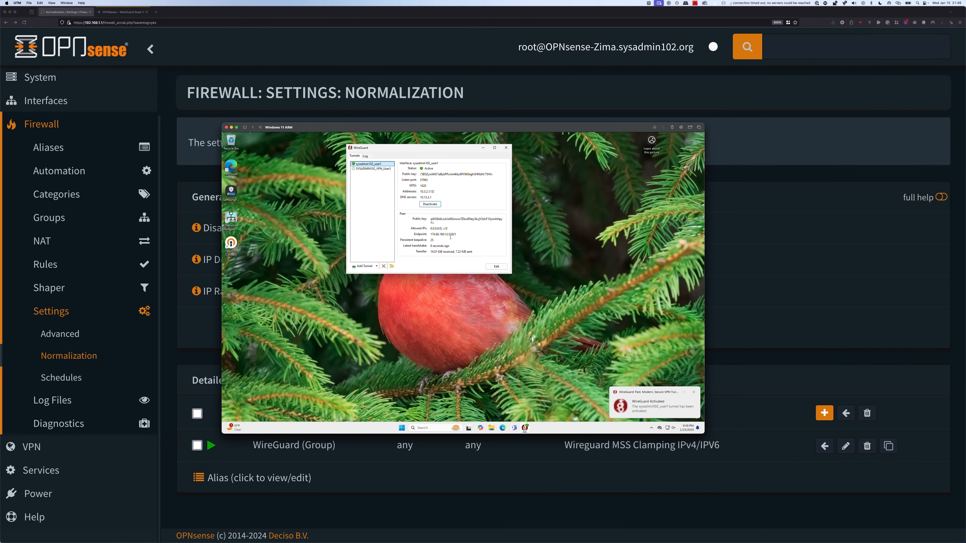
left_click(503, 428)
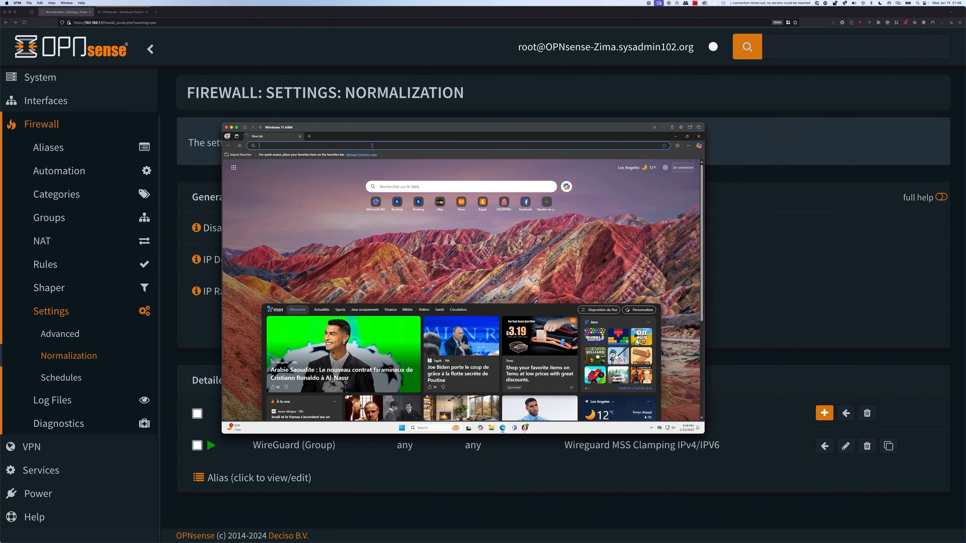
type("192.1")
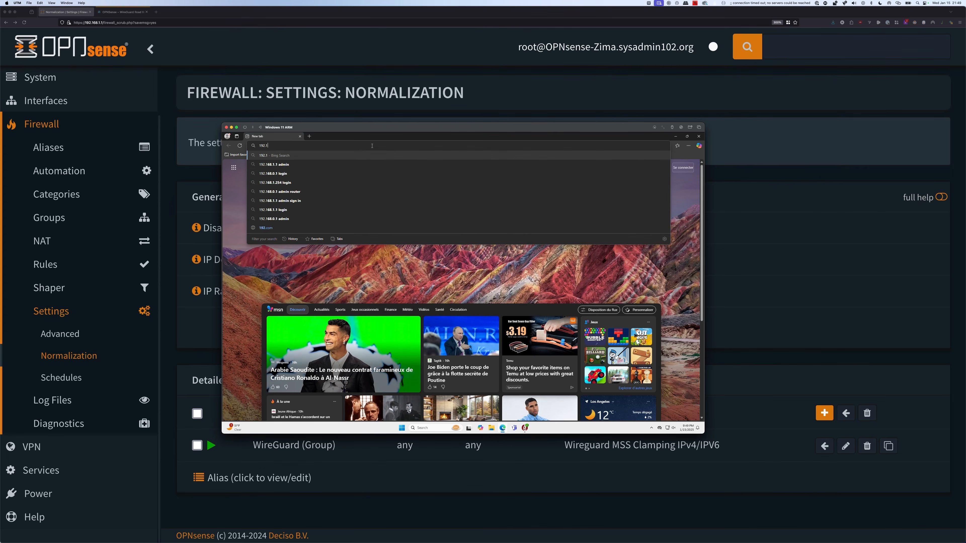
type("68.1.")
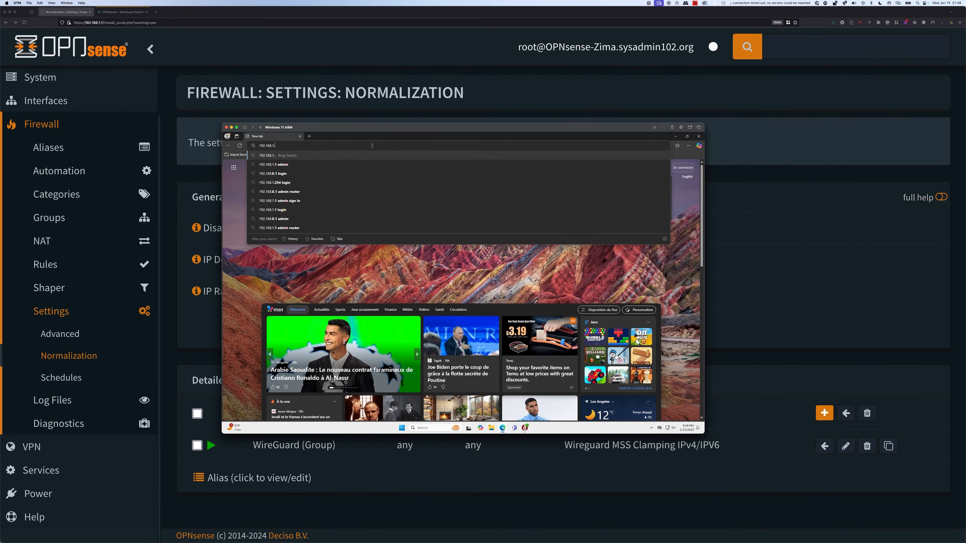
type("1")
key("Return")
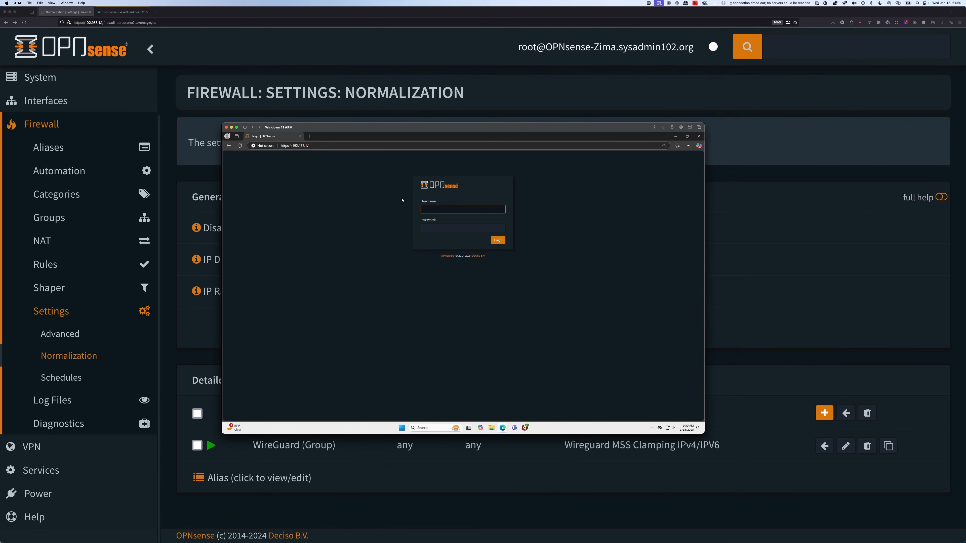
Search the web for dnsleaks and run the standard test on dnsleaktest.com.
left_click(338, 145)
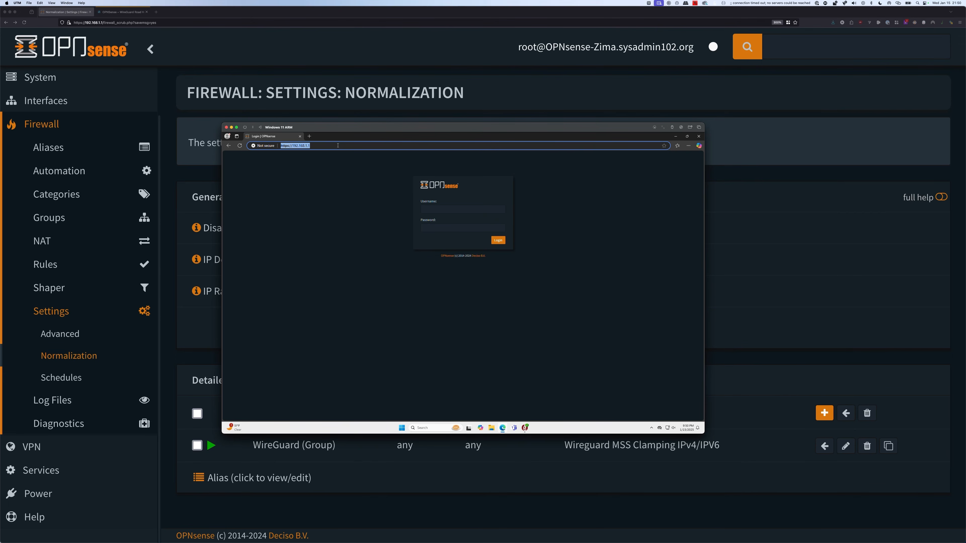
type("dnsleak")
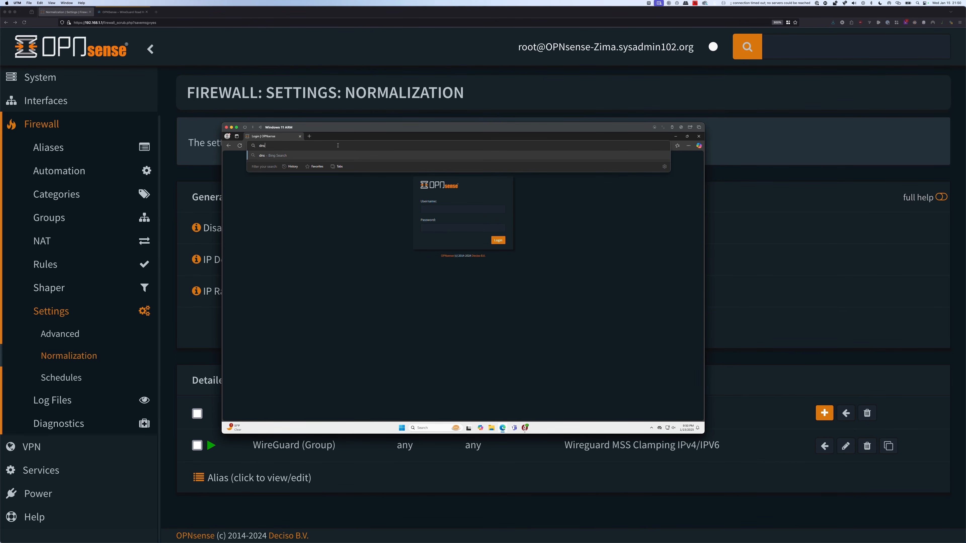
key("Return")
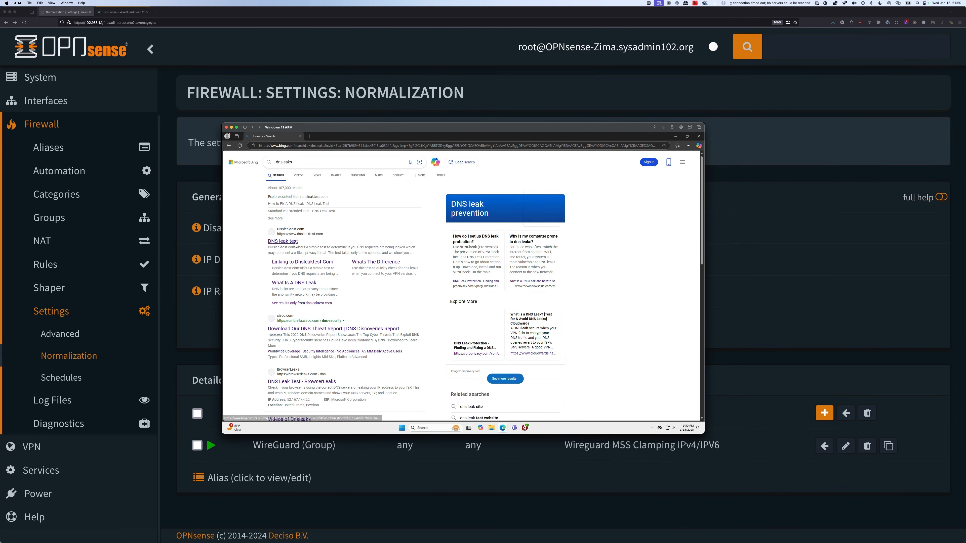
left_click(296, 244)
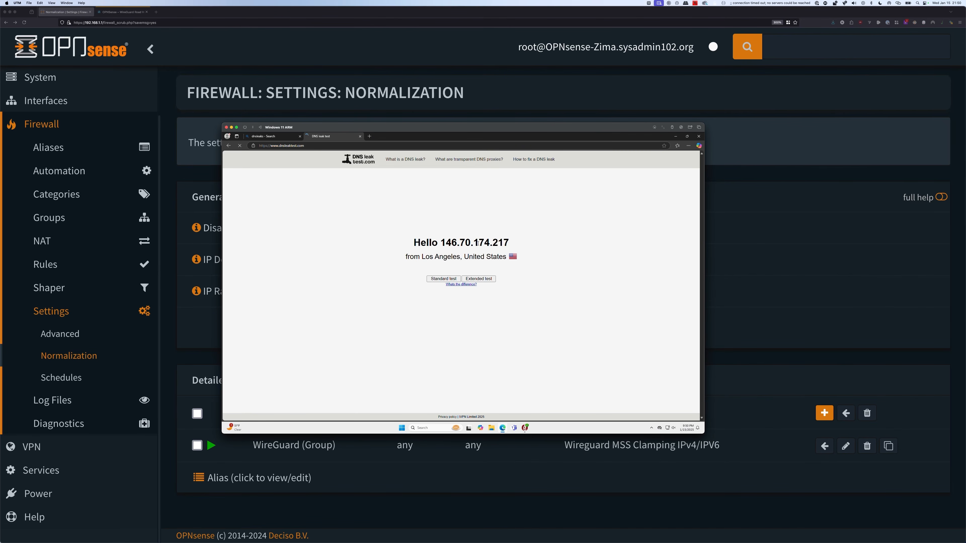
left_click(437, 280)
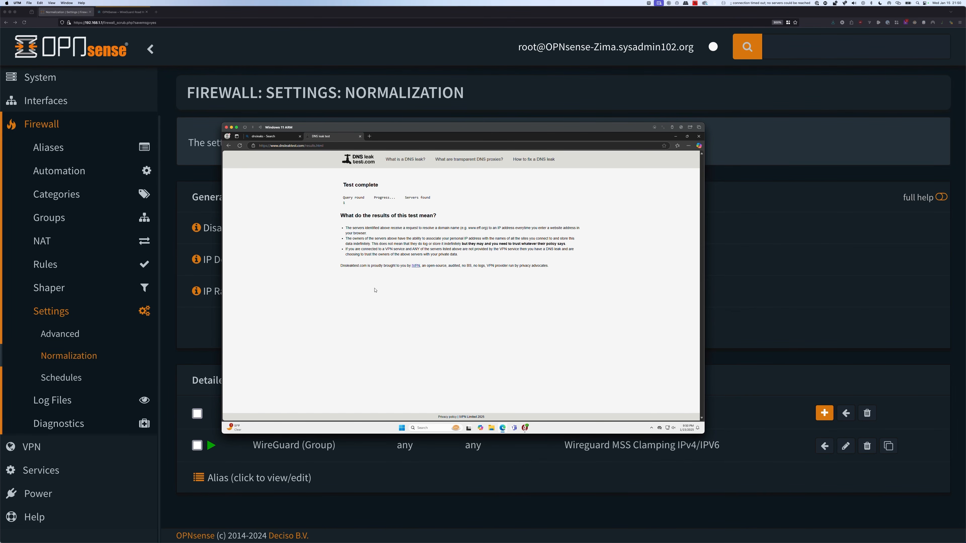